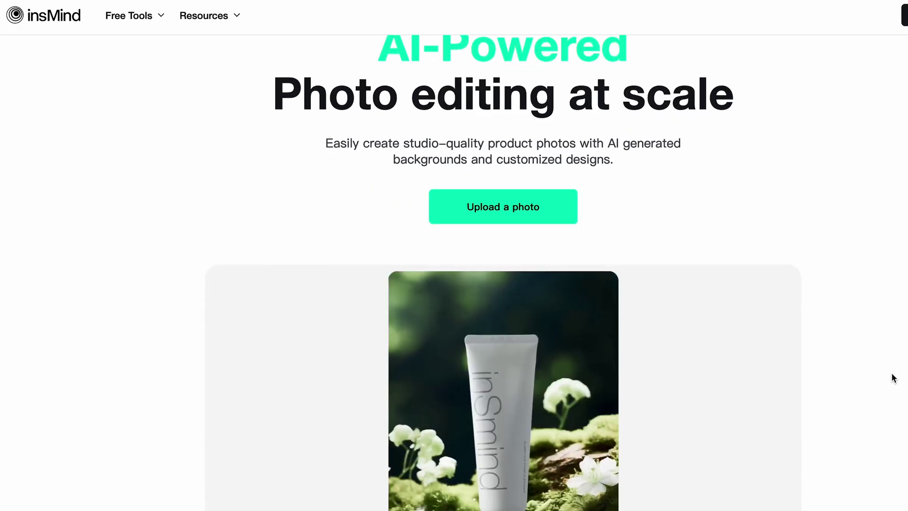
- Apply the WoolCarpet AI background to the cup, trying the bedroom variant before the sunlit carpet
scroll(894, 379, "down", 2)
scroll(893, 378, "down", 12)
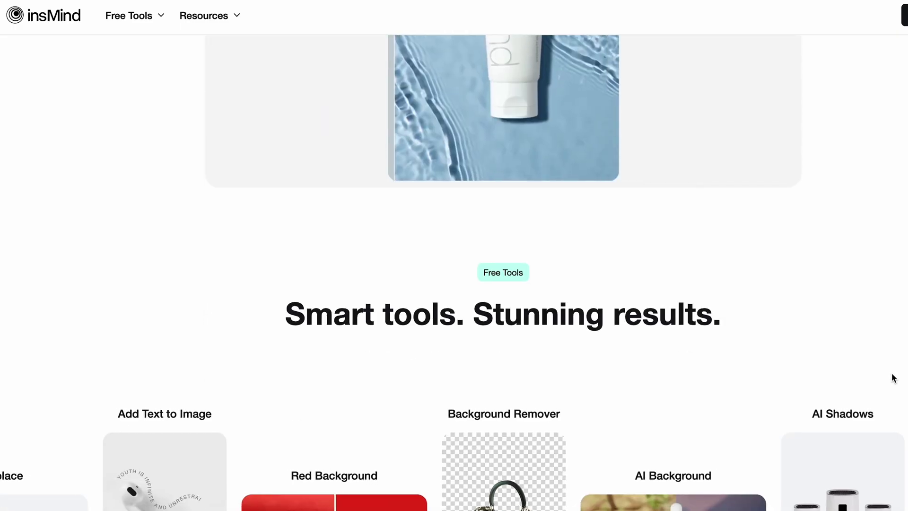
scroll(893, 379, "down", 1)
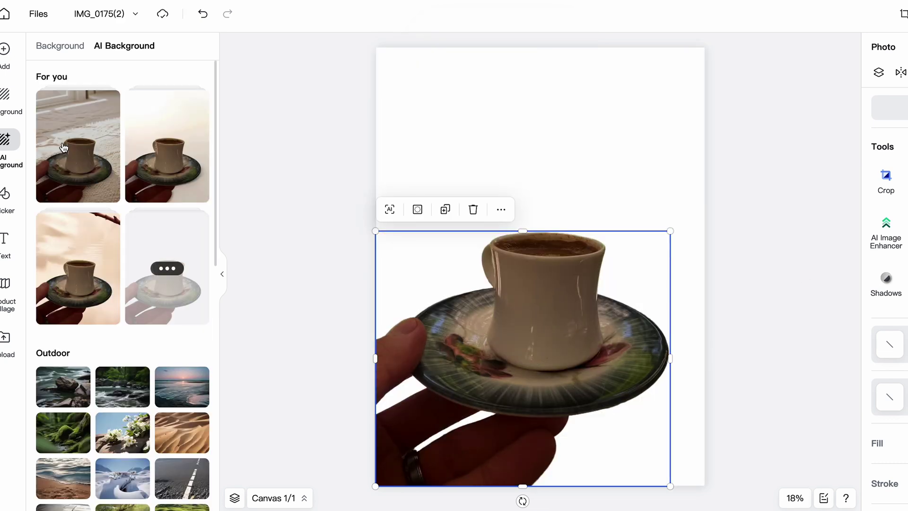
left_click(65, 147)
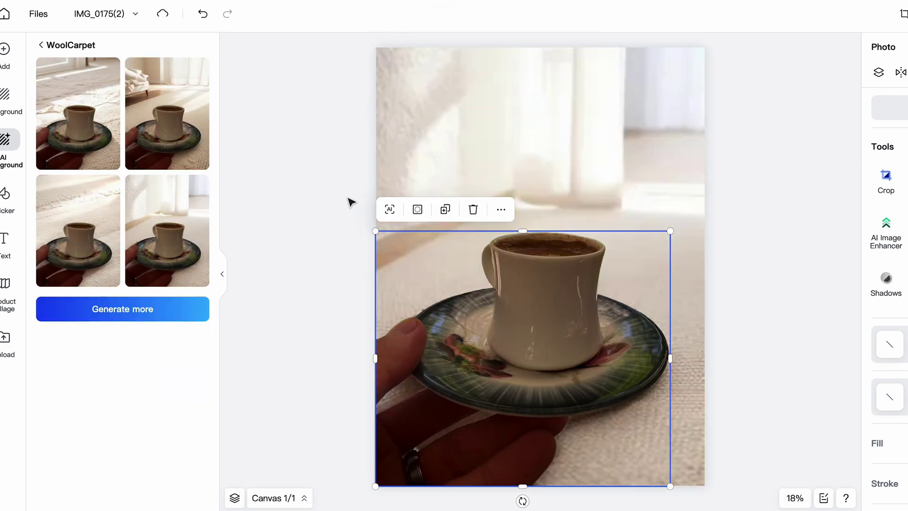
left_click(203, 99)
left_click(91, 233)
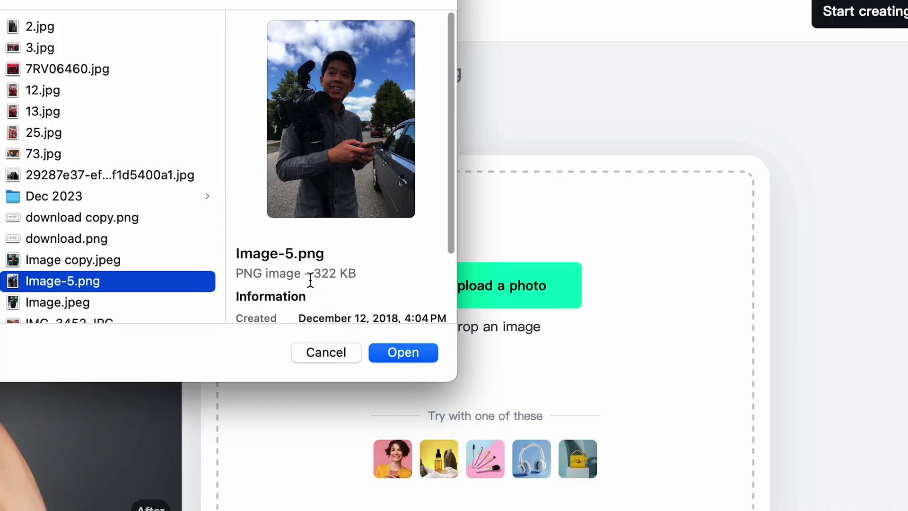
- Upload Image-5.png and drag the Before/After slider to reveal more of the enhanced image
left_click(400, 353)
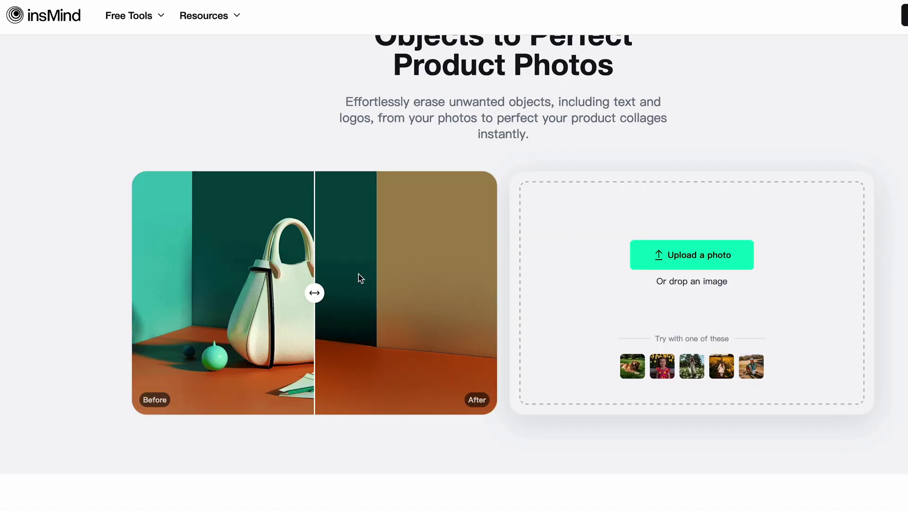
left_click_drag(314, 290, 149, 285)
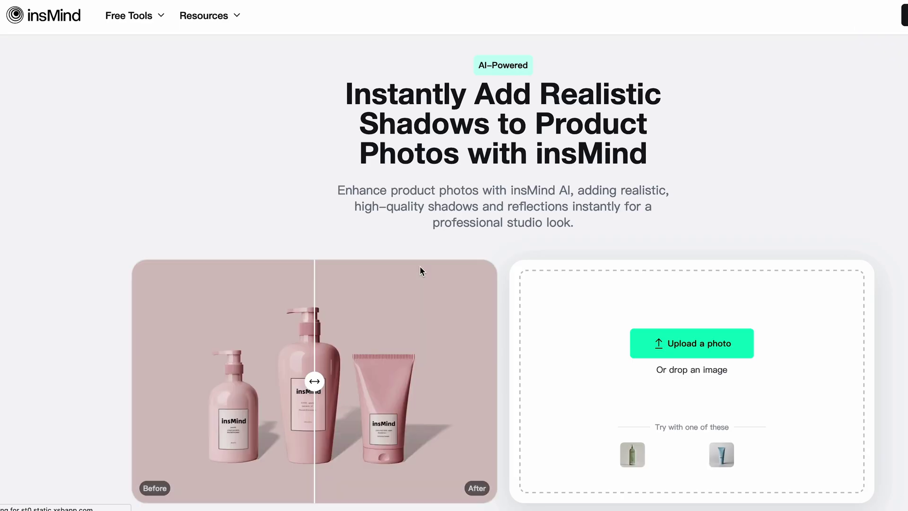
- Select the juice can and give it a faded reflection shadow beneath it
scroll(356, 316, "down", 3)
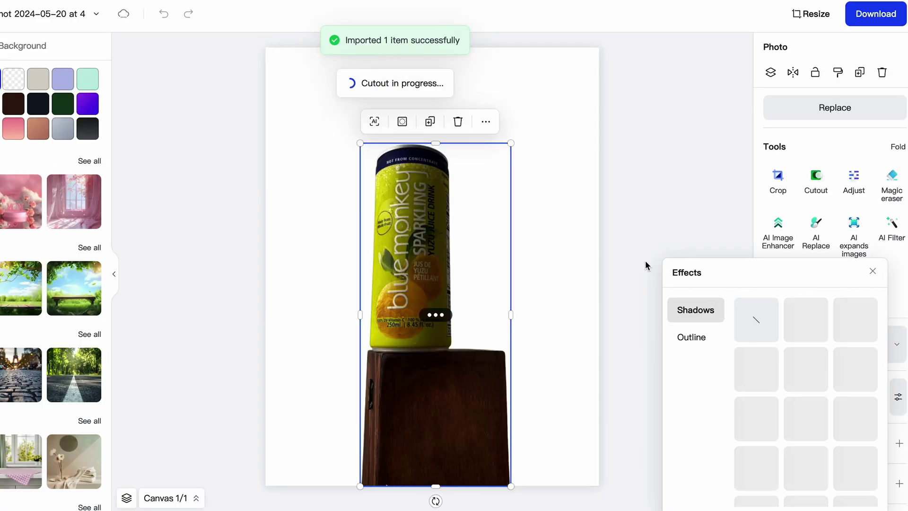
left_click(583, 419)
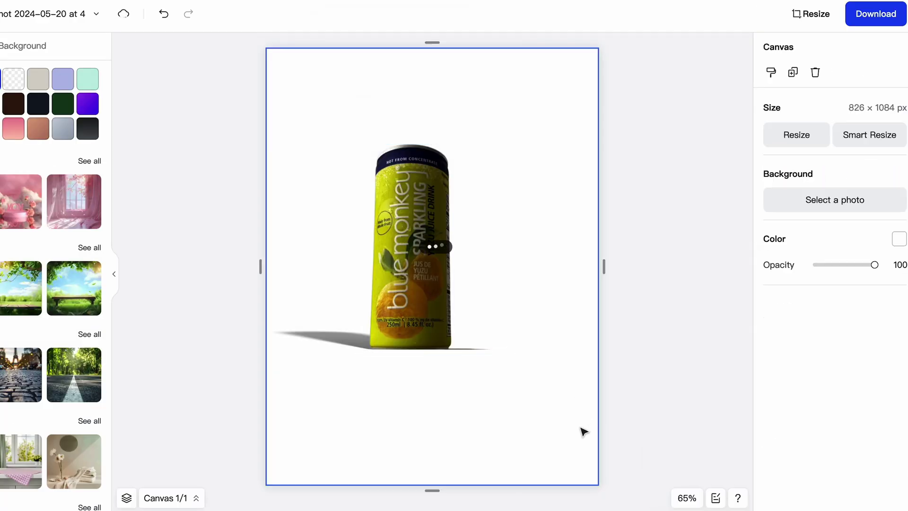
left_click(428, 283)
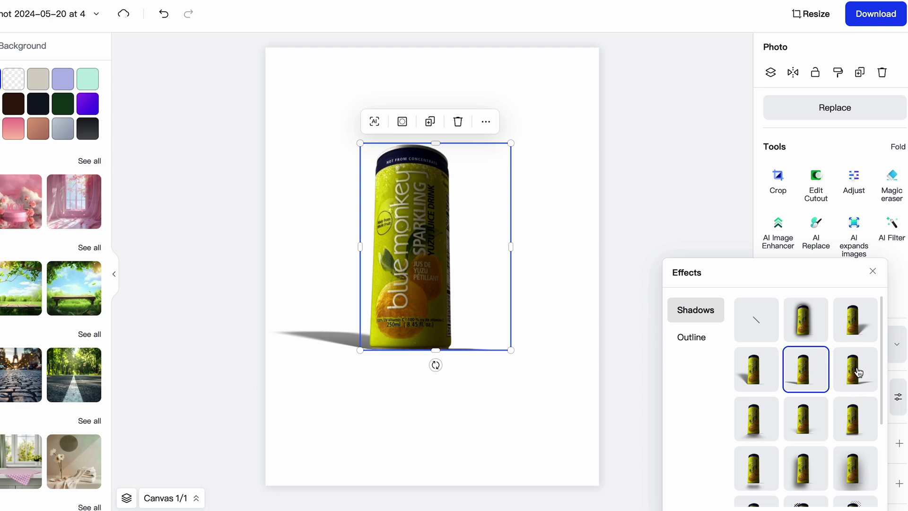
left_click(799, 410)
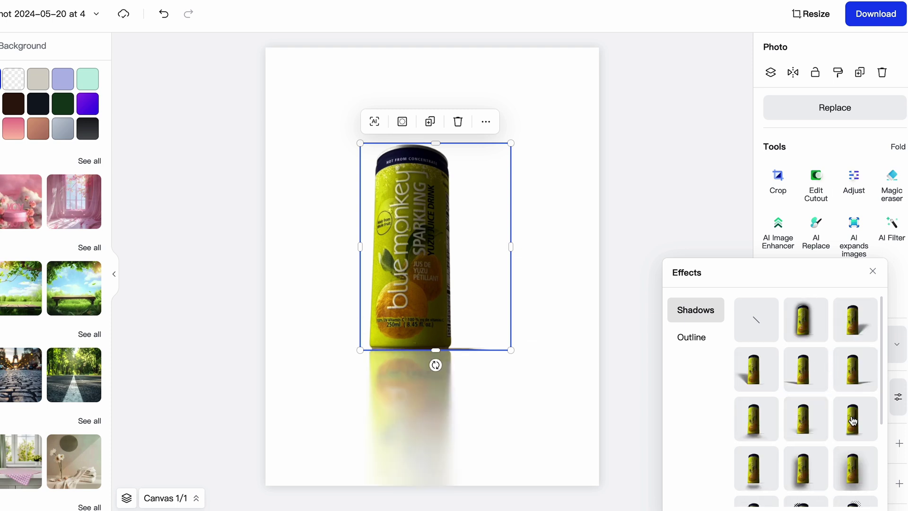
scroll(852, 421, "down", 3)
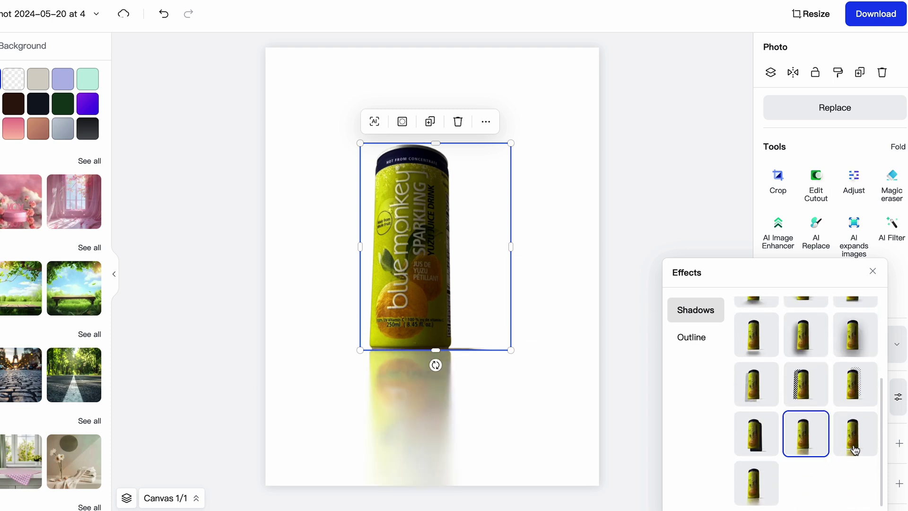
- Adjust the can to brightness 12, contrast 20 and saturation 53
left_click(417, 222)
left_click(853, 179)
left_click(841, 99)
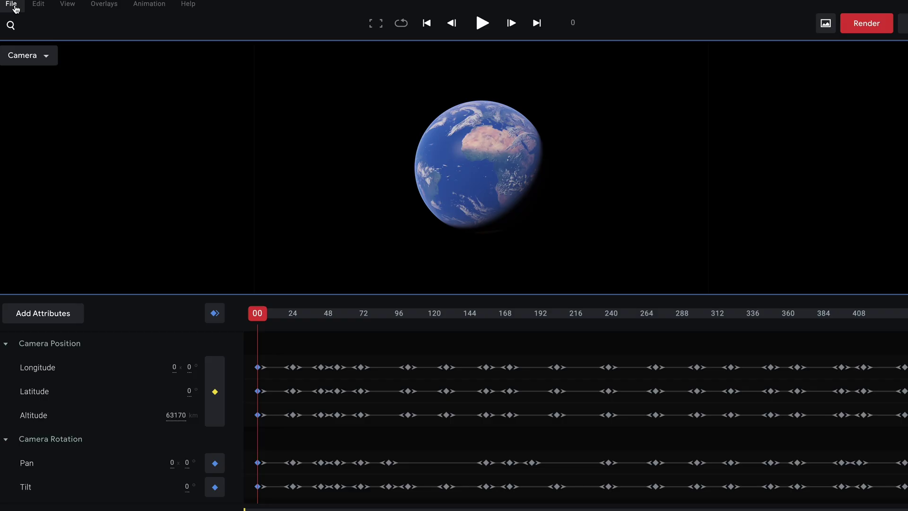
- Create a new blank project from the File menu and name it Toronto
left_click(16, 7)
mouse_move(32, 32)
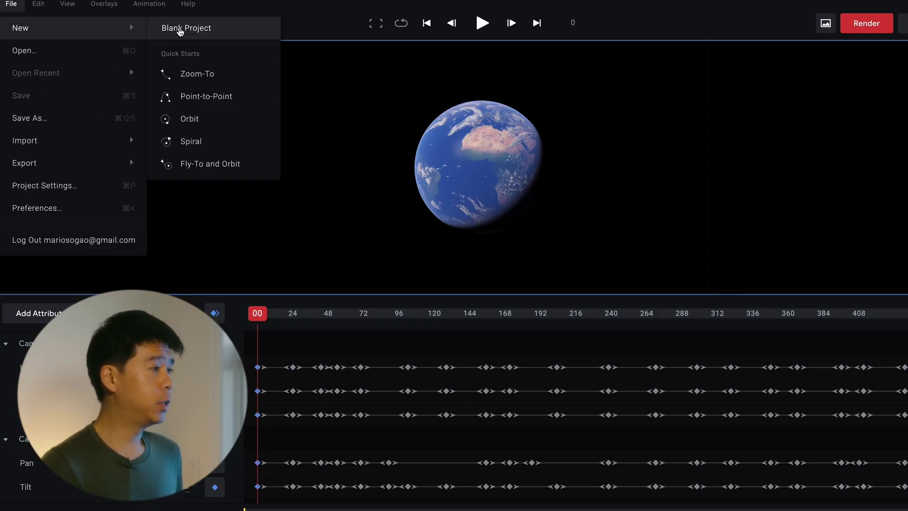
left_click(180, 29)
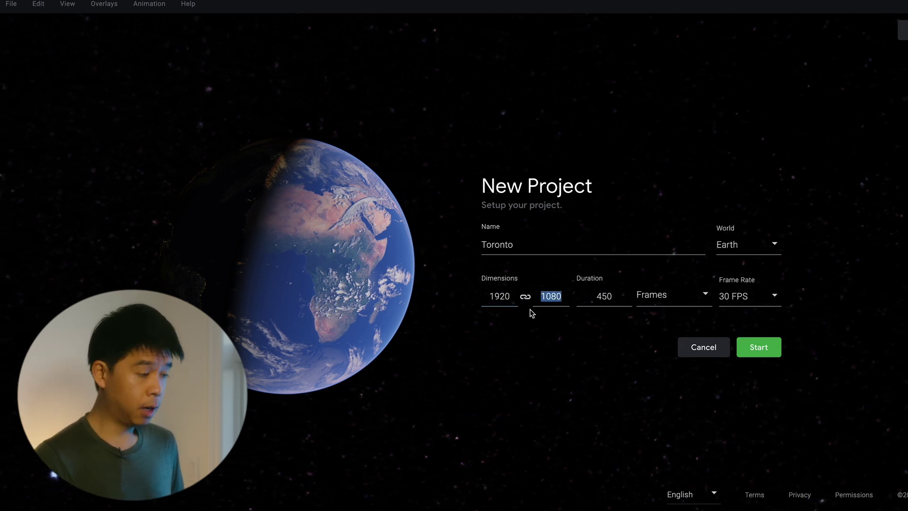
- Set the project to 3840 × 2160, 24 FPS and 240 frames, then start it
type("2160")
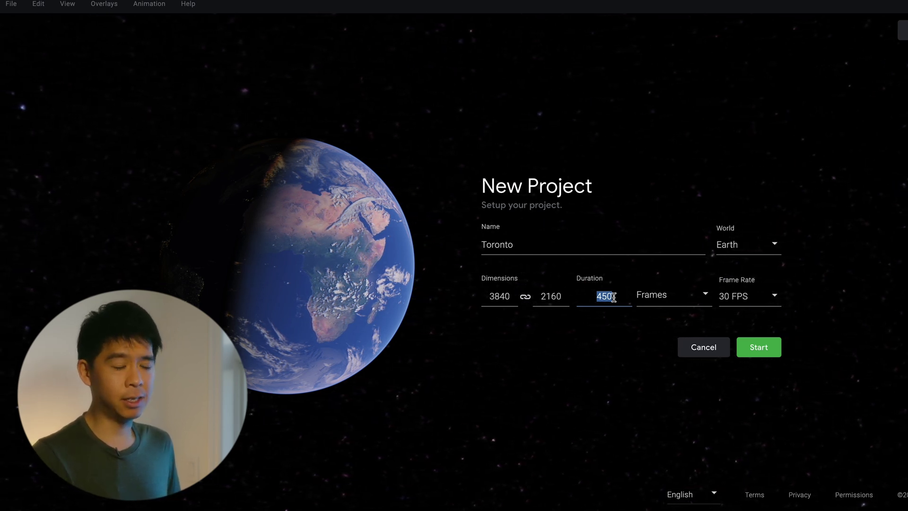
left_click(775, 303)
left_click(734, 319)
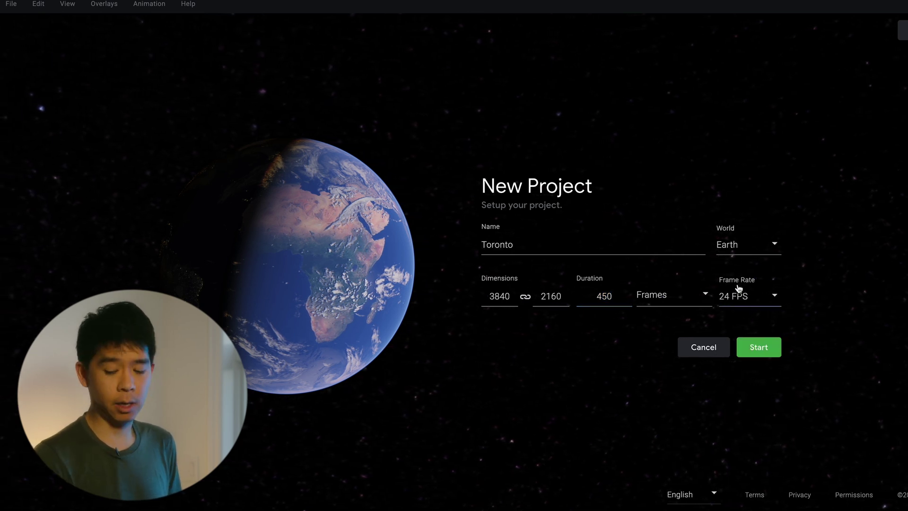
left_click(602, 296)
type("240")
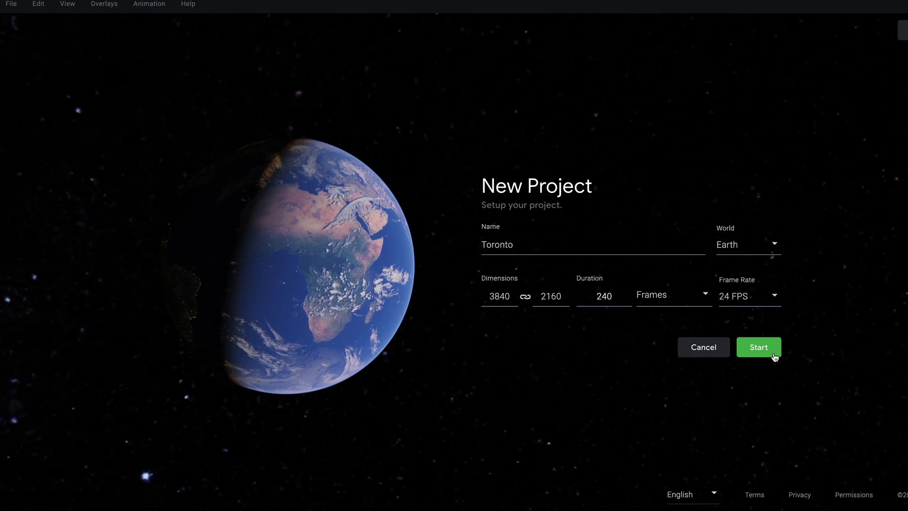
left_click(774, 354)
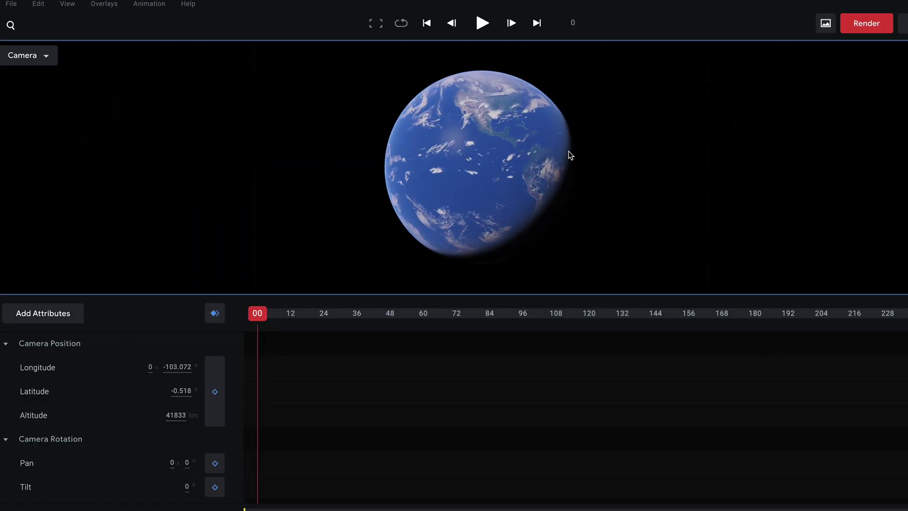
- Search 'toronto', fly to the CN Tower and recentre the overhead view on it
left_click_drag(570, 155, 373, 108)
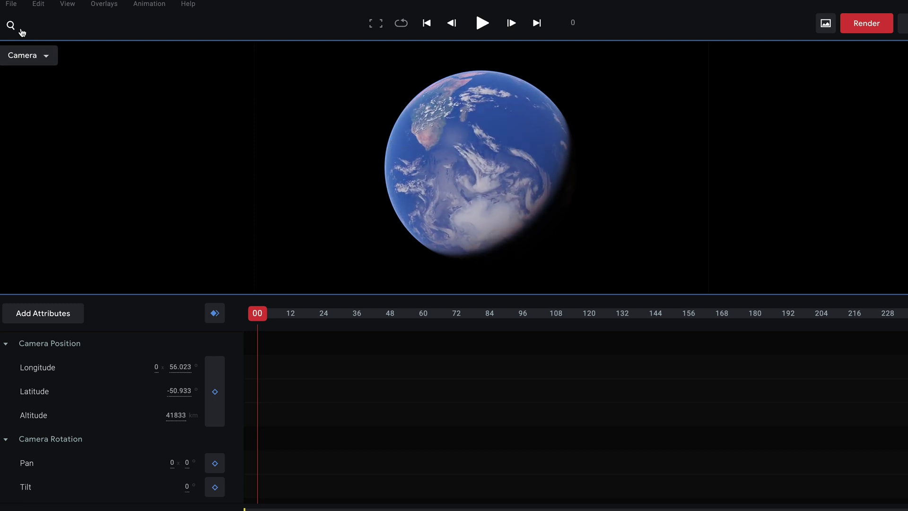
type("toronto")
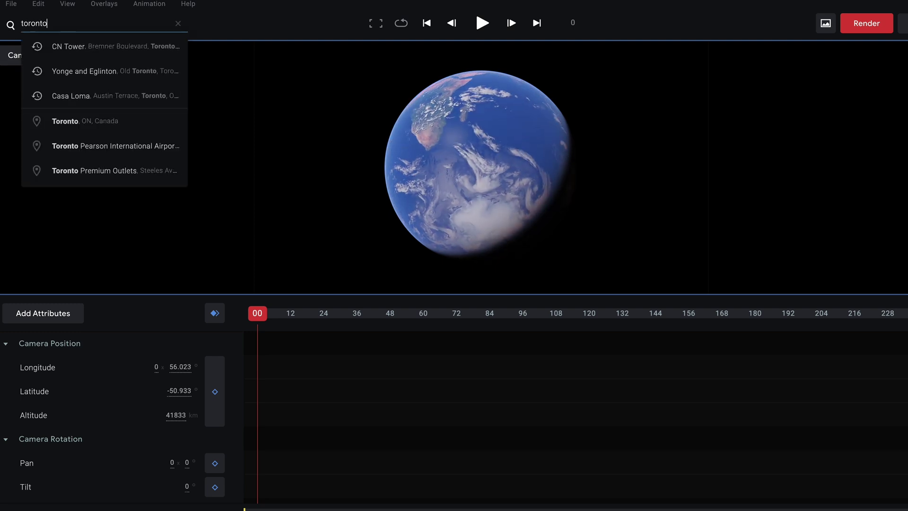
left_click(55, 47)
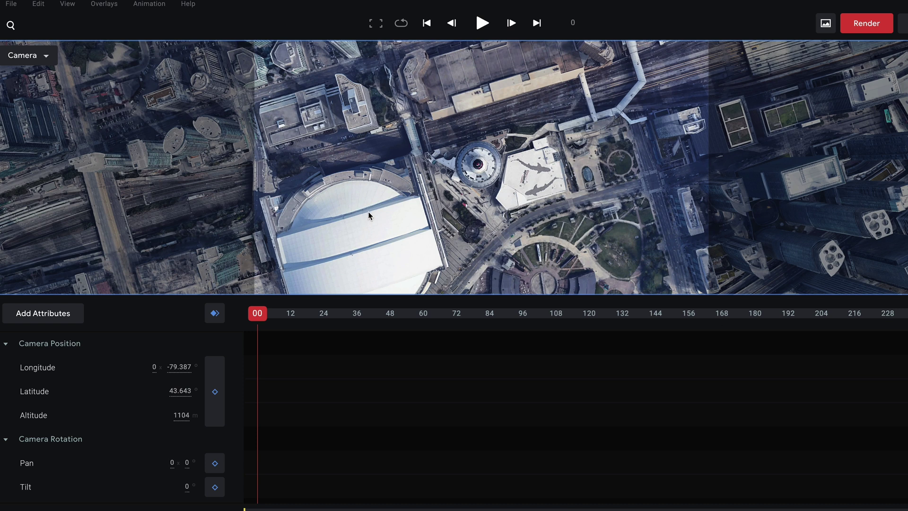
left_click_drag(173, 182, 530, 231)
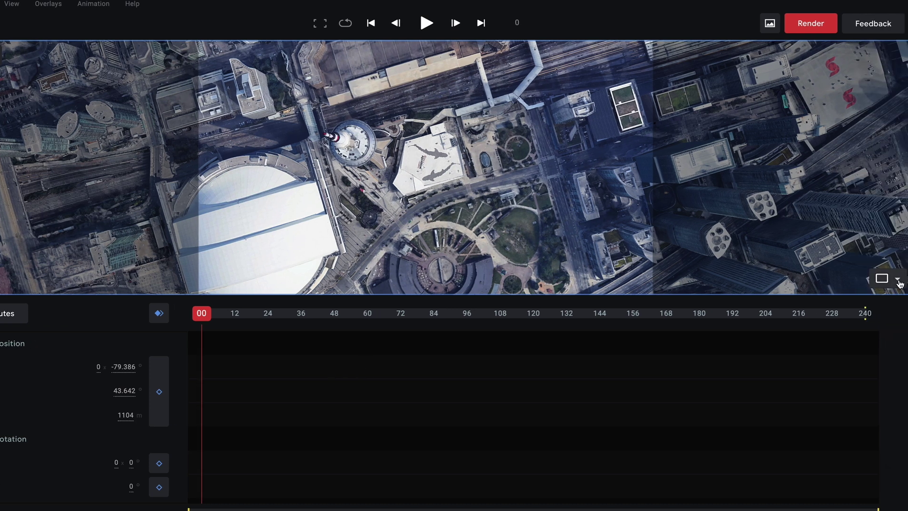
left_click(898, 280)
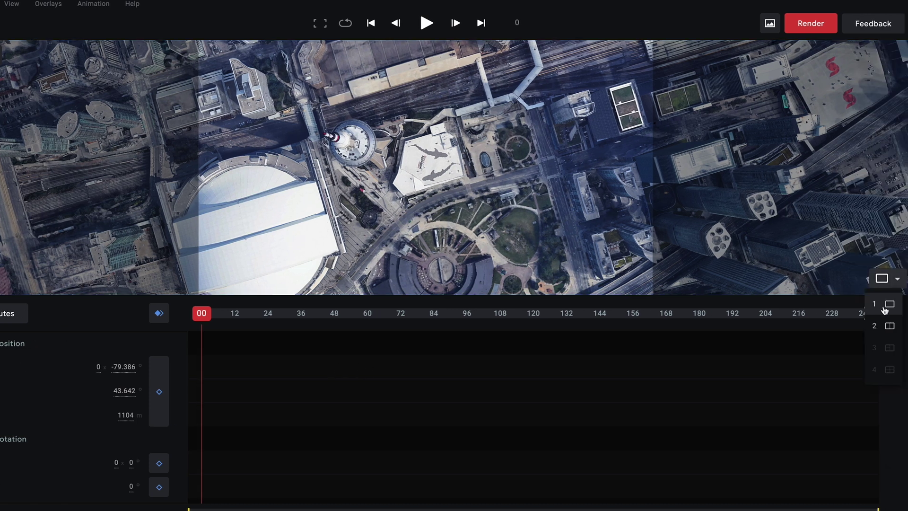
- Try the split map-and-camera viewer layout, then return to the single camera view
left_click(883, 331)
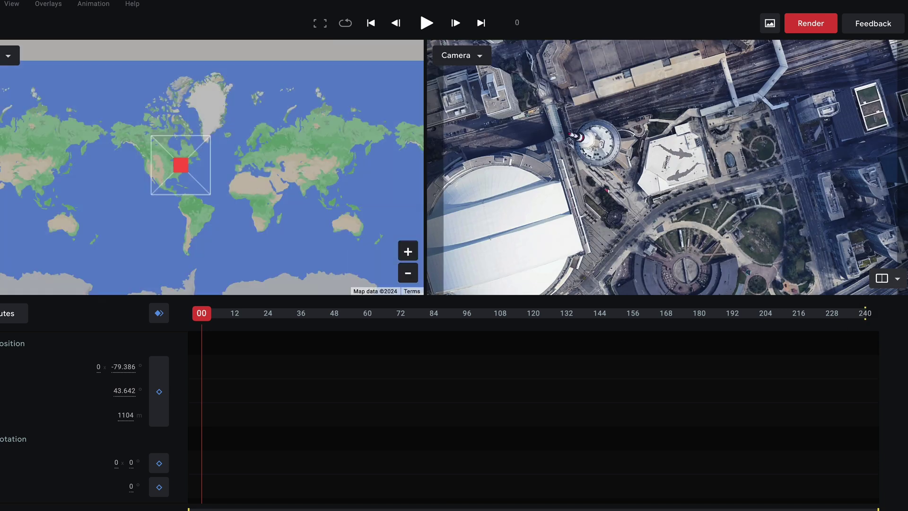
left_click(898, 282)
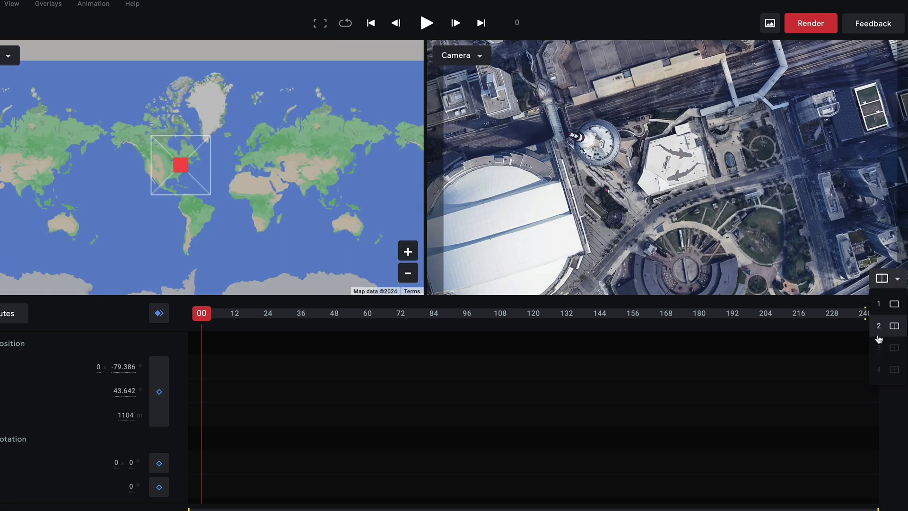
left_click(895, 307)
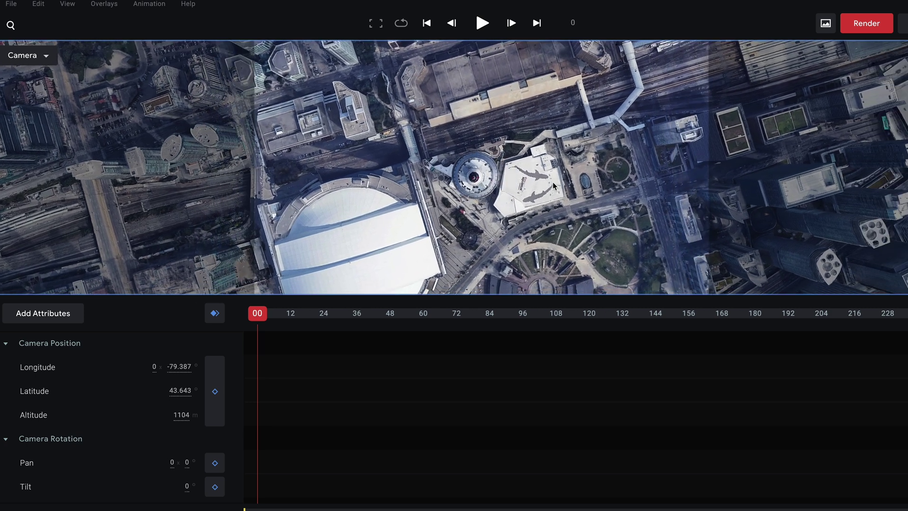
- Tilt and reposition the camera into an oblique waterfront shot of the CN Tower and dome
left_click_drag(505, 182, 552, 178)
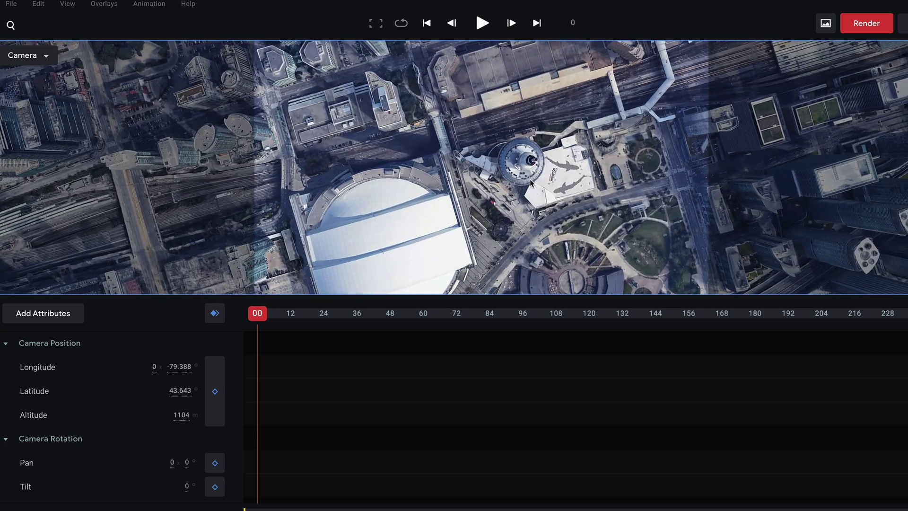
left_click_drag(541, 190, 547, 148, "shift")
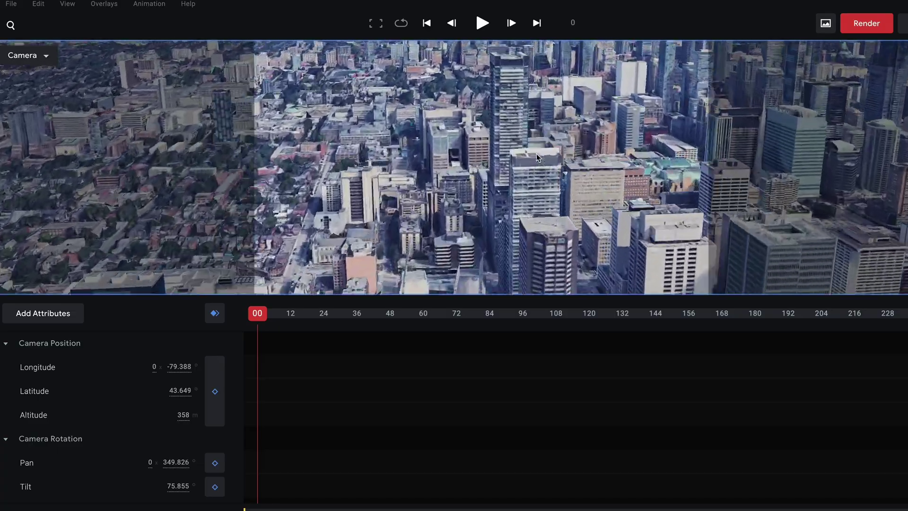
left_click_drag(536, 153, 555, 214)
key("Down")
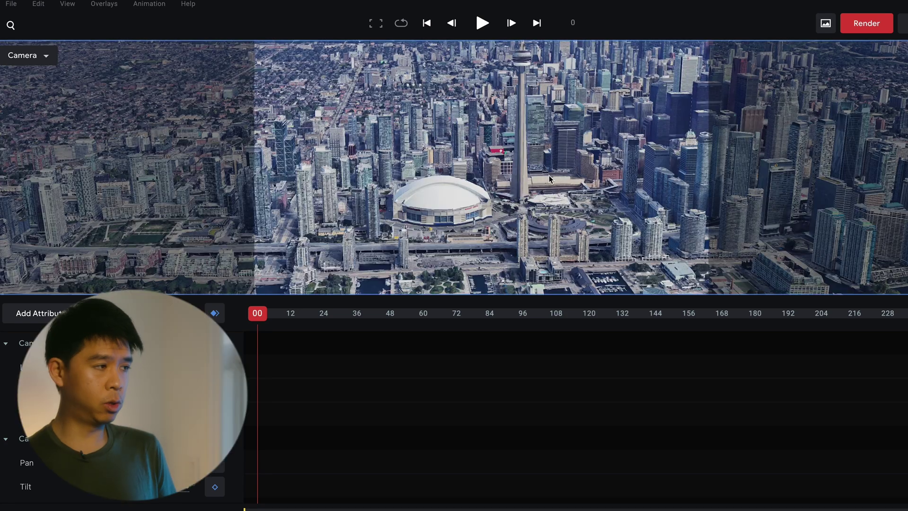
scroll(549, 175, "up", 5)
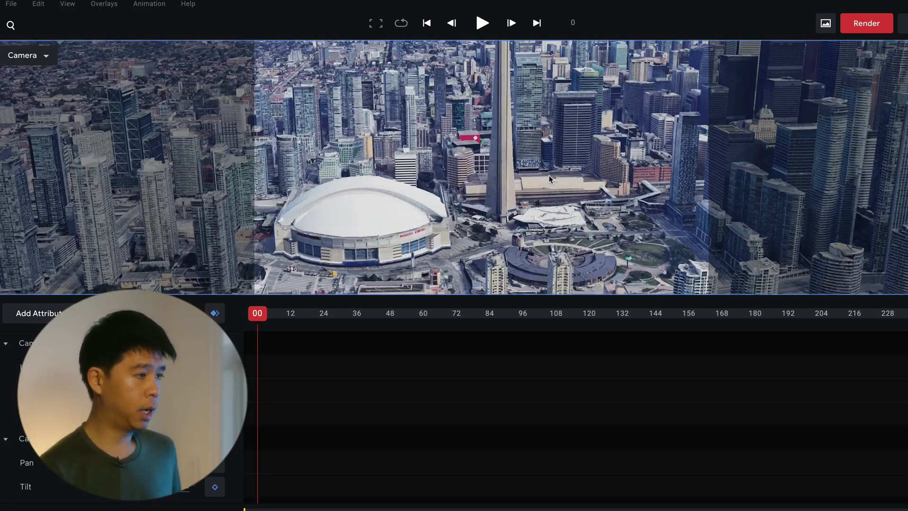
scroll(549, 174, "down", 5)
scroll(548, 175, "up", 5)
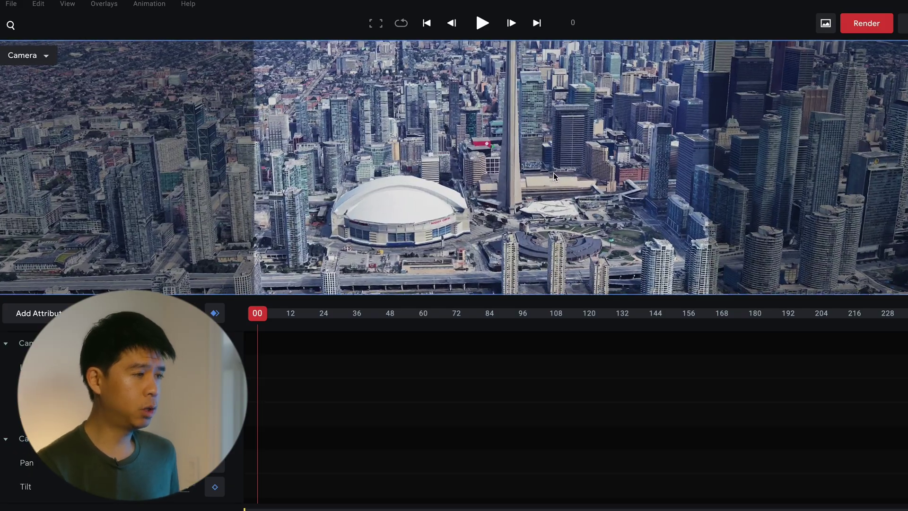
scroll(553, 172, "up", 5)
scroll(578, 186, "down", 5)
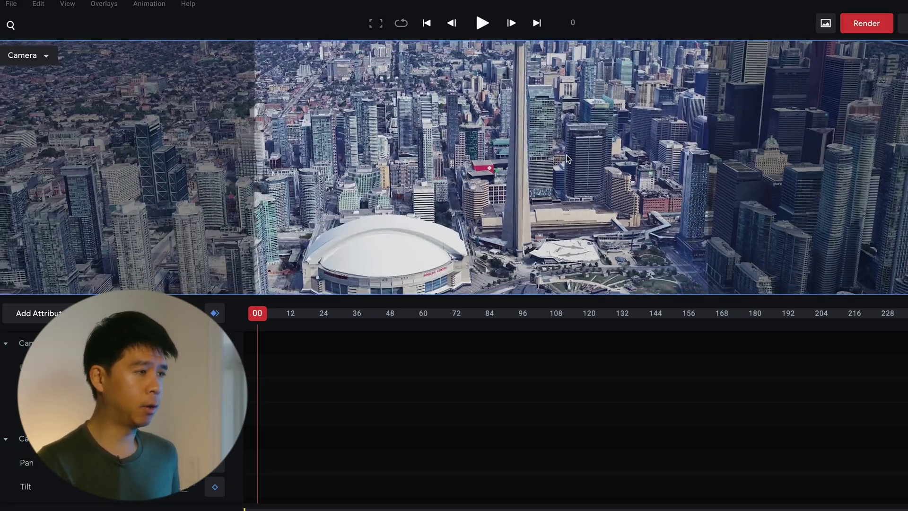
scroll(553, 170, "up", 5)
left_click_drag(583, 231, 492, 162)
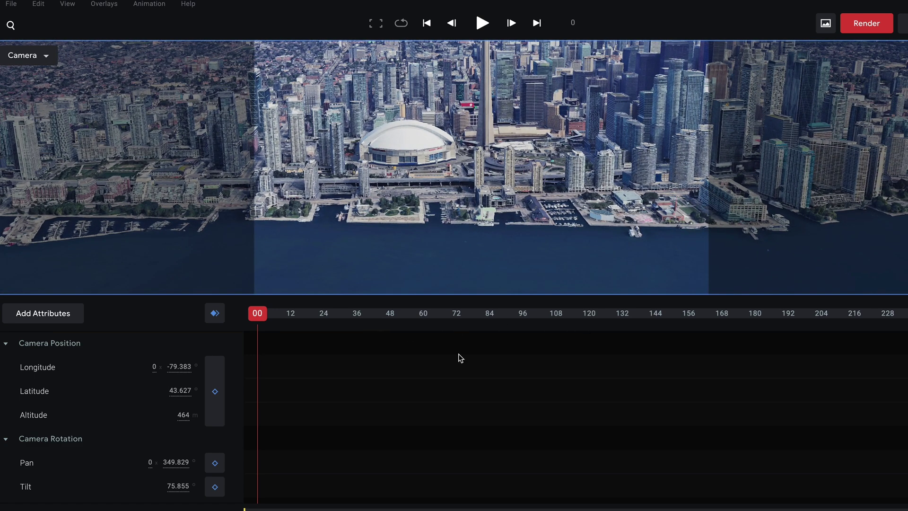
- Keyframe all camera attributes at frame 0 and play back to check
left_click(216, 314)
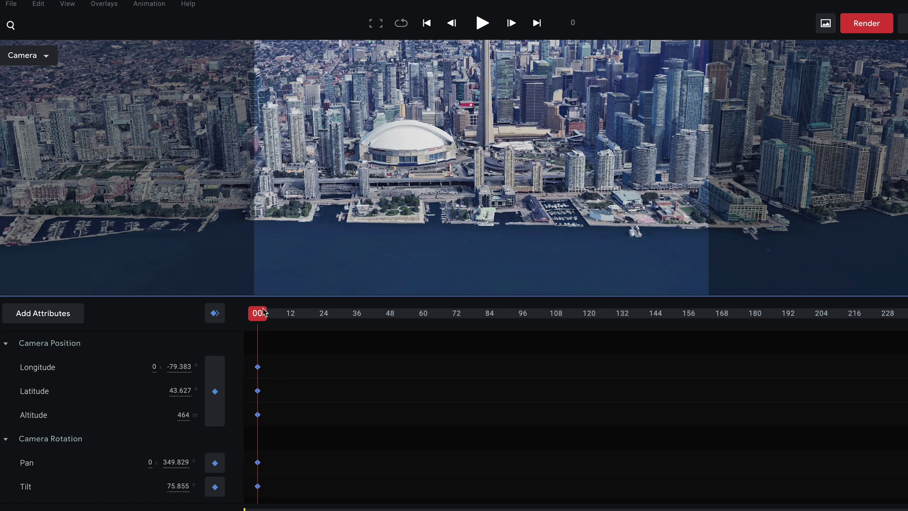
left_click_drag(263, 312, 259, 313)
left_click(481, 24)
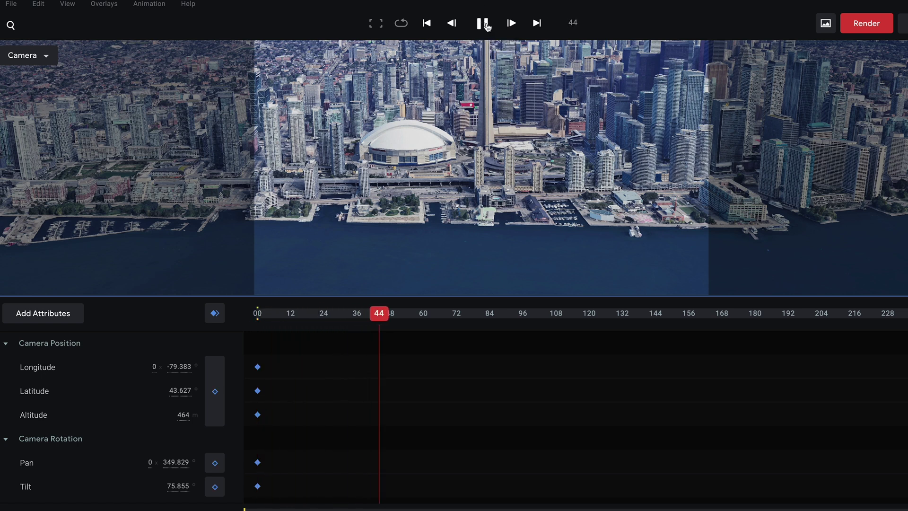
left_click(485, 24)
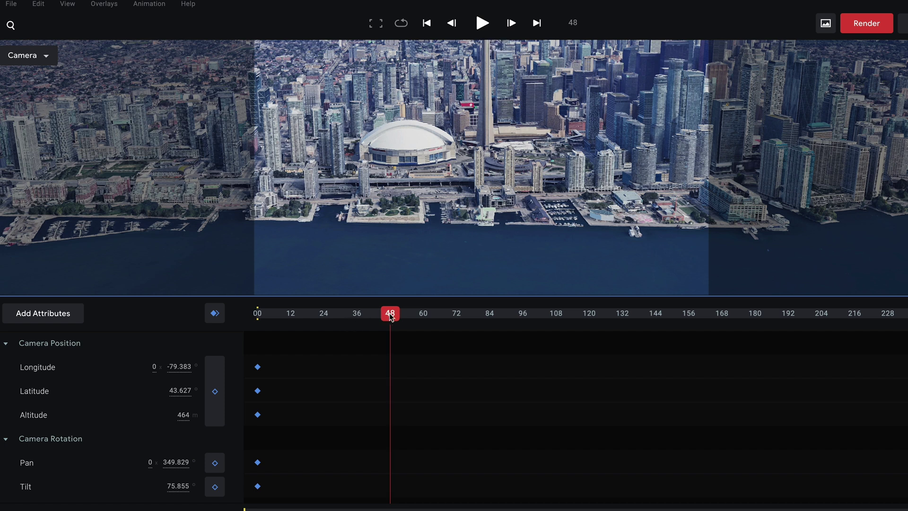
- At frame 16, fly the camera toward the CN Tower and keyframe all attributes
left_click_drag(385, 314, 302, 317)
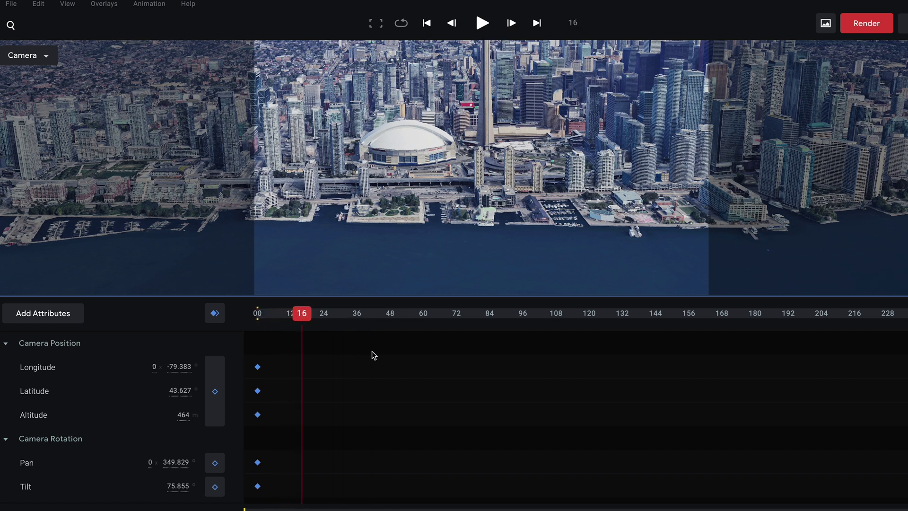
left_click_drag(458, 155, 427, 223)
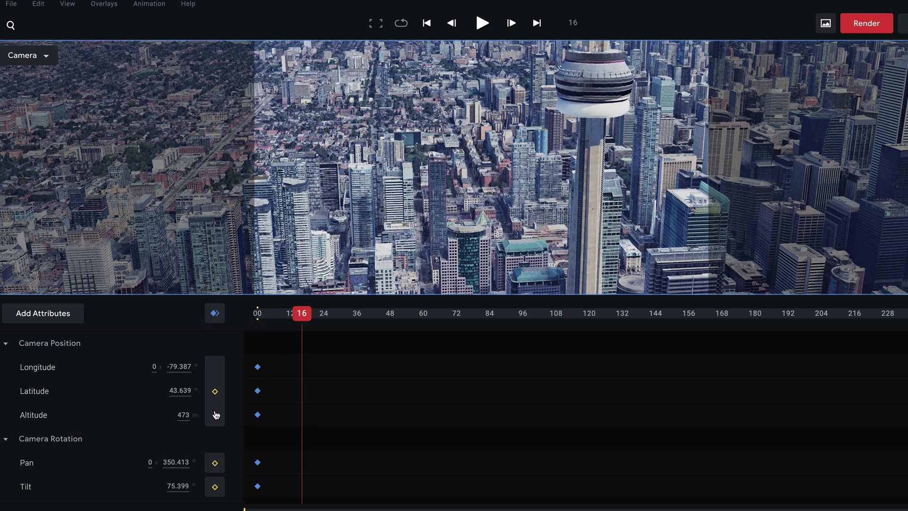
left_click(217, 394)
left_click(214, 318)
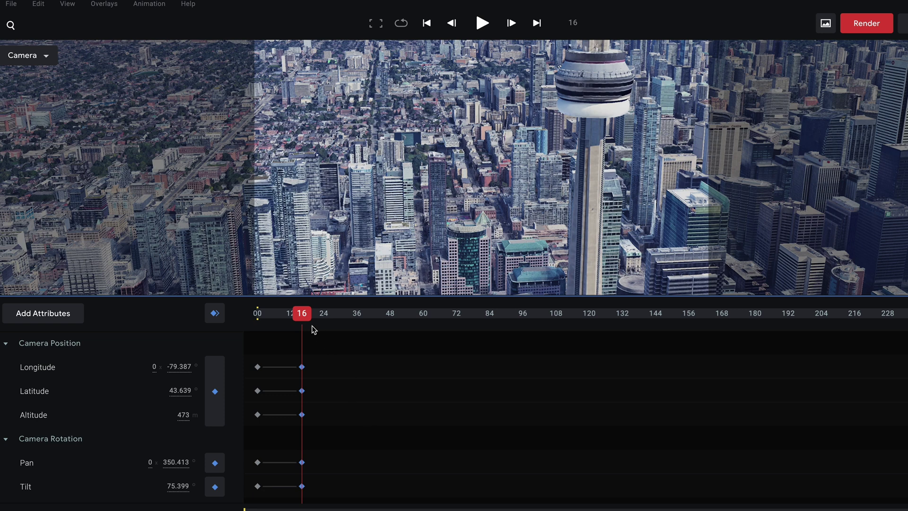
- Scrub and play the animation from the start to review the first camera move
left_click_drag(314, 329, 340, 324)
left_click_drag(584, 222, 104, 222)
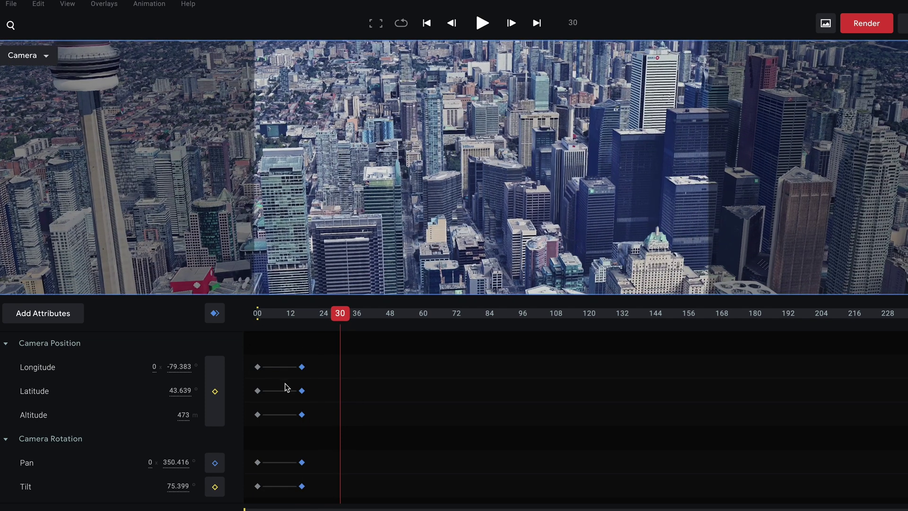
left_click_drag(322, 314, 298, 315)
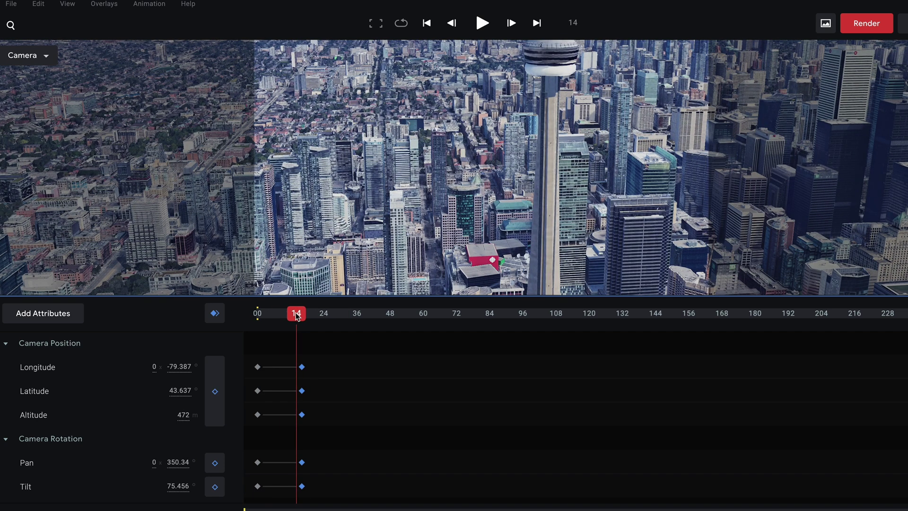
left_click_drag(297, 316, 260, 316)
key("space")
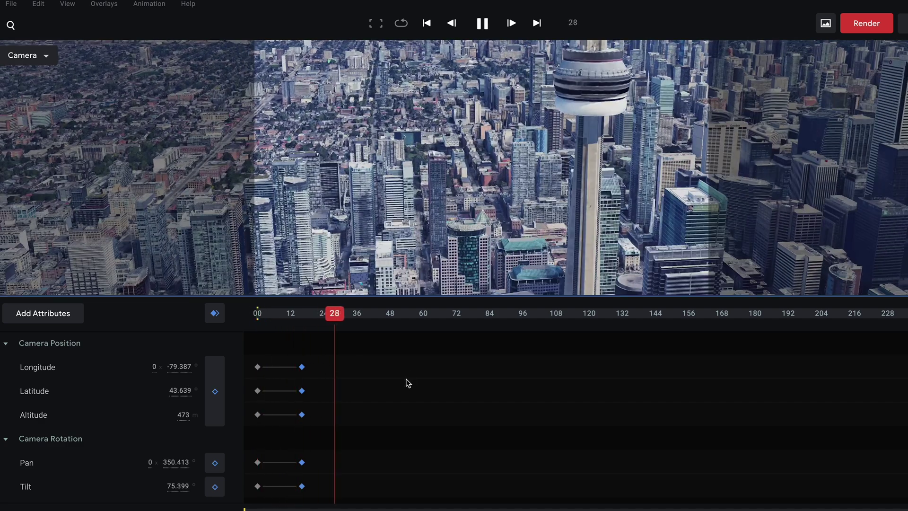
key("space")
left_click_drag(345, 313, 304, 313)
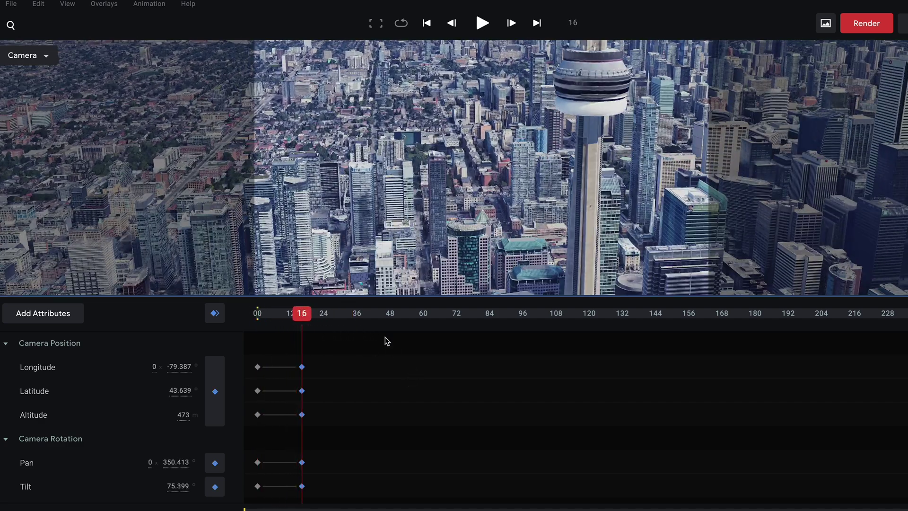
- Push the camera north past the tower, lower it and keyframe all at frame 41
key("Up")
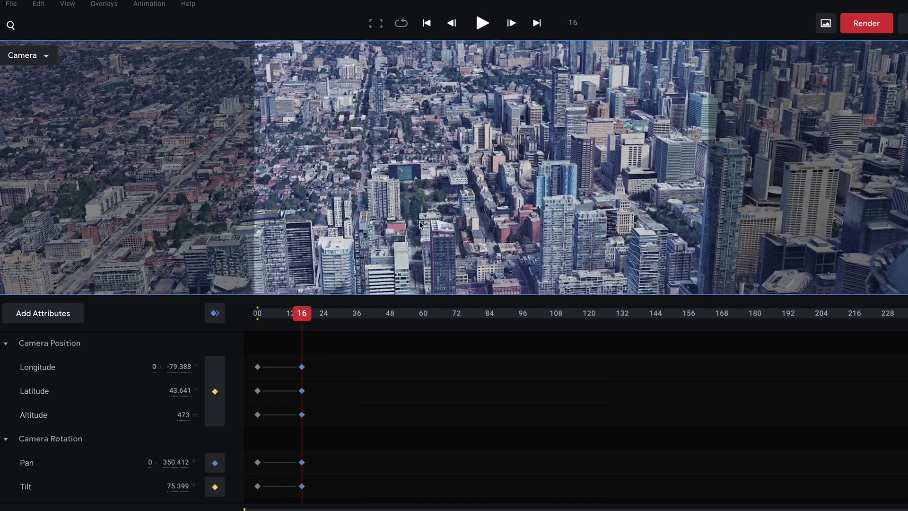
key("Up")
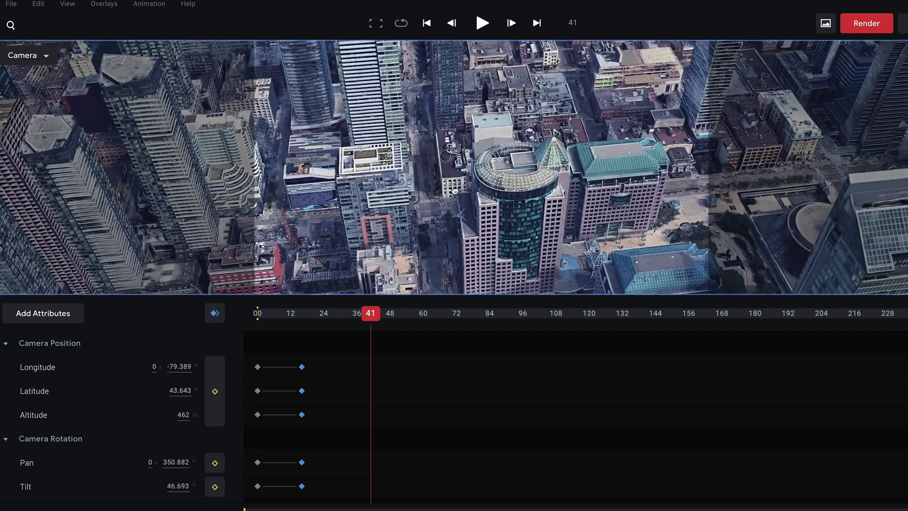
scroll(455, 191, "down", 5)
left_click_drag(455, 191, 442, 207, "shift")
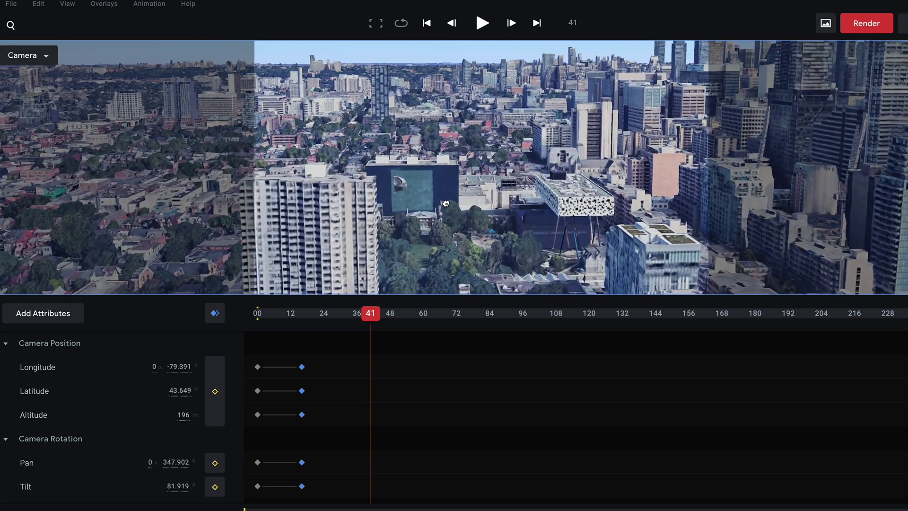
left_click(215, 314)
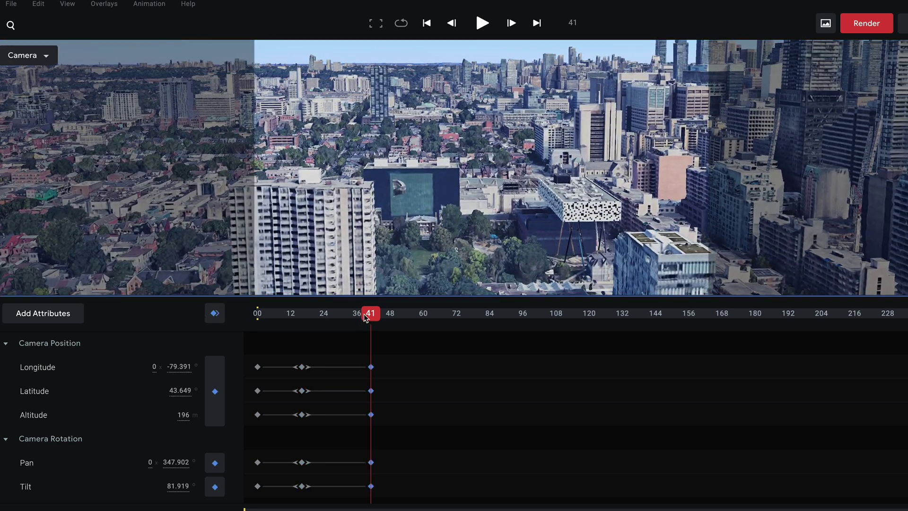
- Play the flight from the start and scrub to check it around frame 37
left_click_drag(366, 319, 258, 316)
key("space")
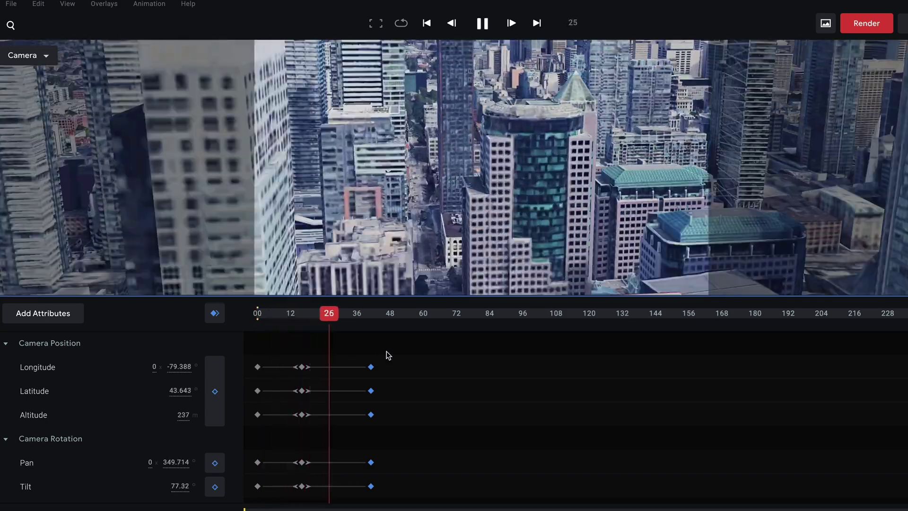
key("space")
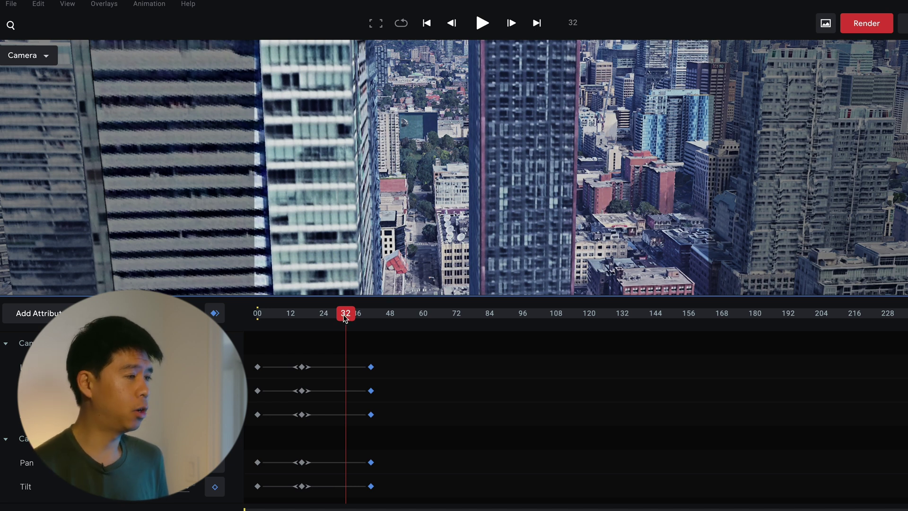
left_click_drag(346, 315, 405, 324)
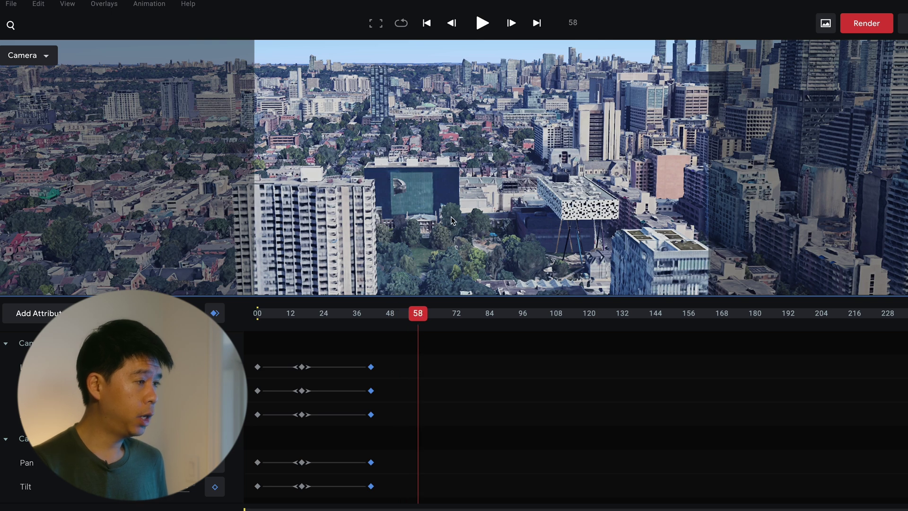
- Lower the camera to 139 m toward the blue building and keyframe all at frame 58
left_click_drag(452, 220, 426, 242)
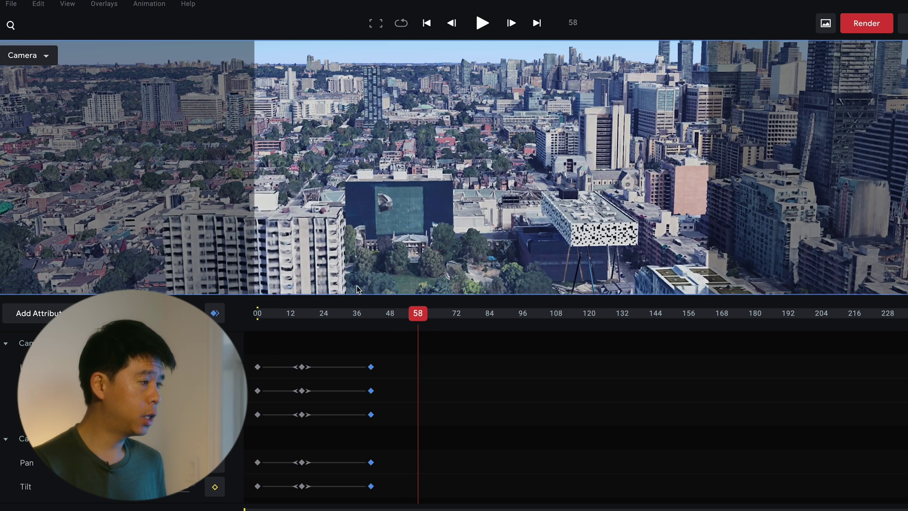
left_click_drag(186, 414, 179, 414)
left_click_drag(397, 213, 413, 218)
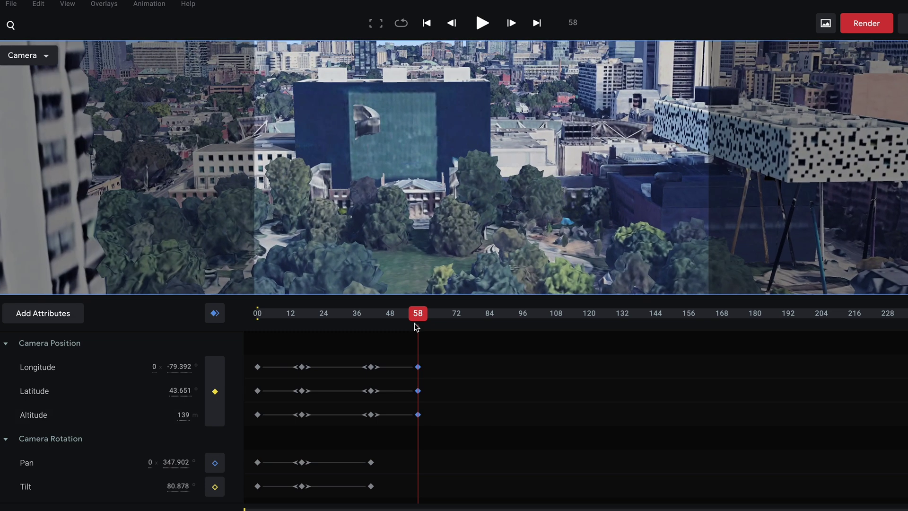
left_click(214, 320)
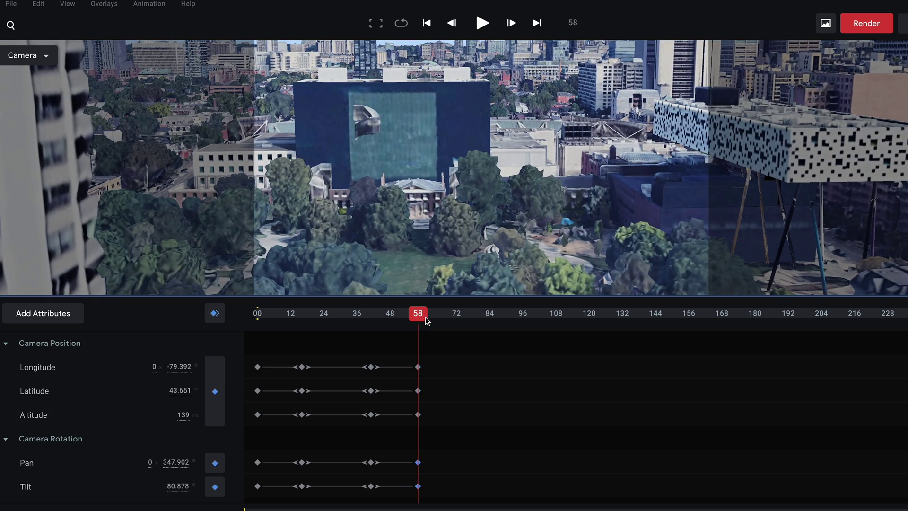
- Play and scrub back through the animation to preview the dive
left_click_drag(419, 318, 257, 314)
key("space")
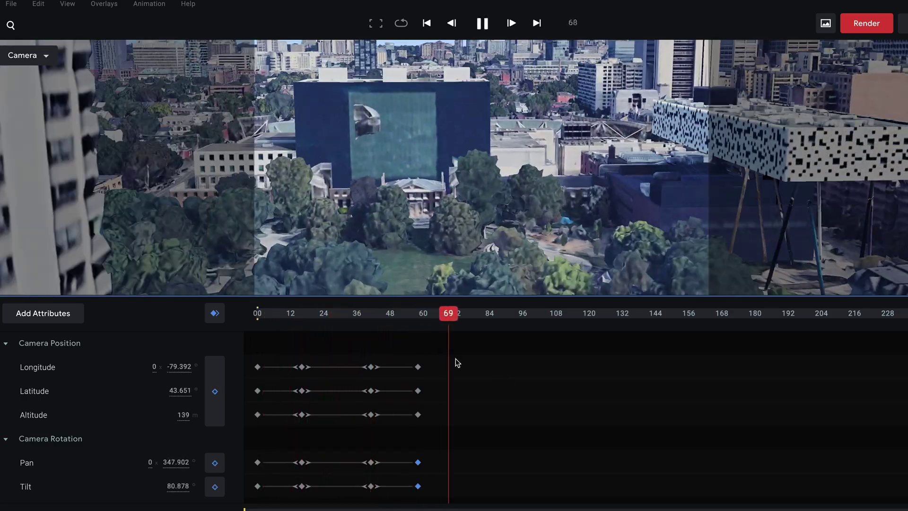
left_click_drag(429, 318, 366, 327)
key("space")
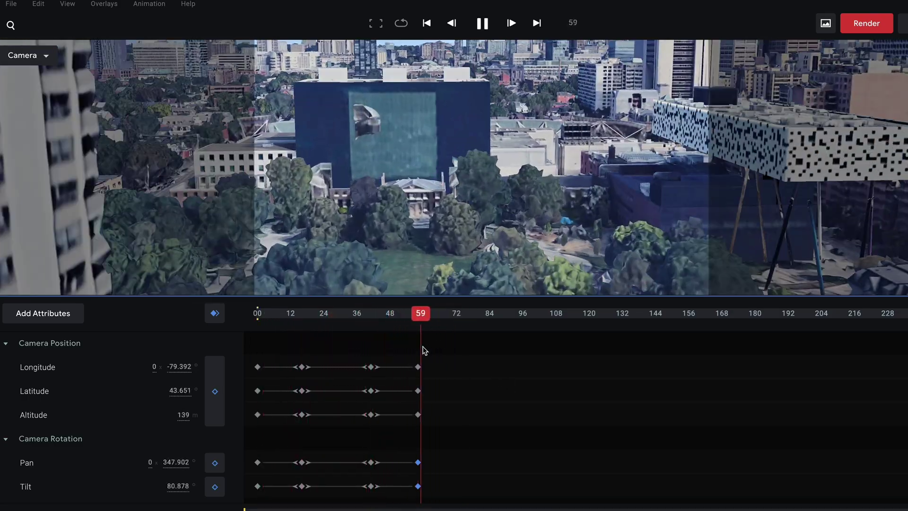
mouse_move(436, 317)
left_mouse_down()
mouse_move(398, 316)
mouse_move(424, 320)
left_mouse_up()
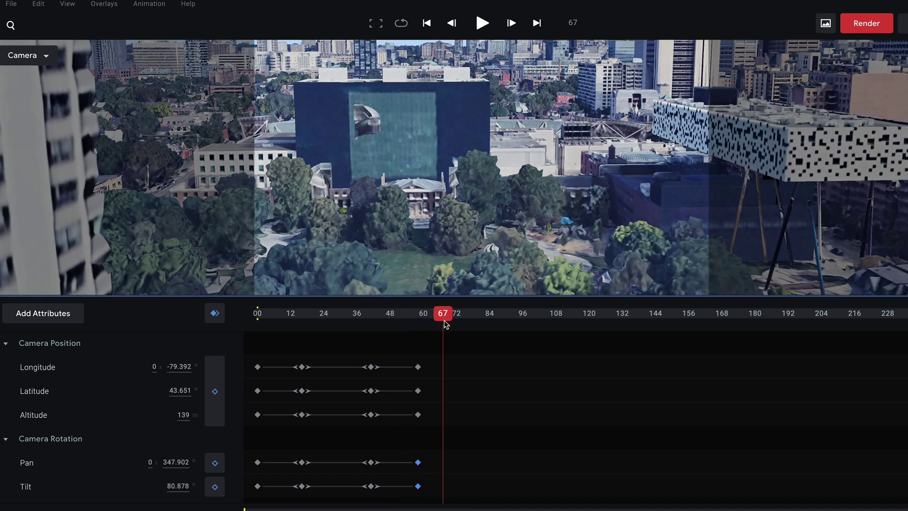
- At frame 58, swing the camera pan to 352.702 toward the checkered building and preview the ending
left_click_drag(456, 322, 424, 323)
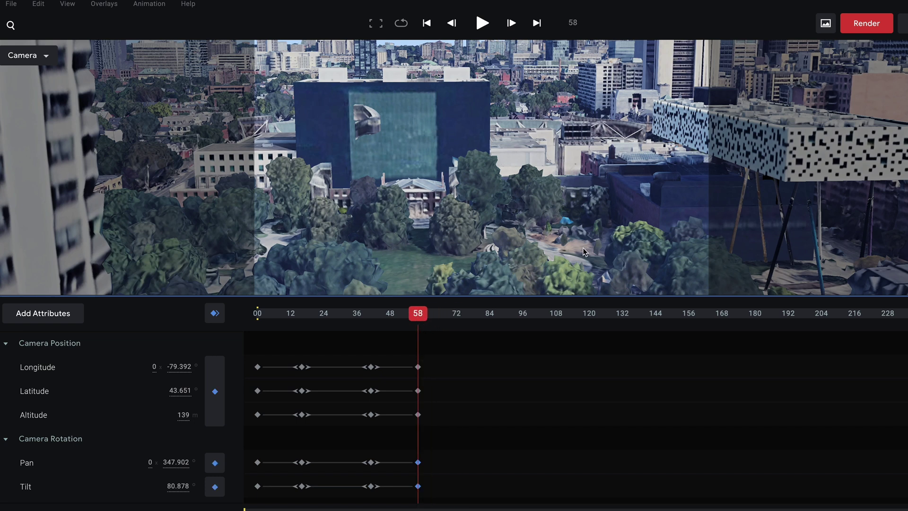
left_click_drag(181, 462, 210, 464)
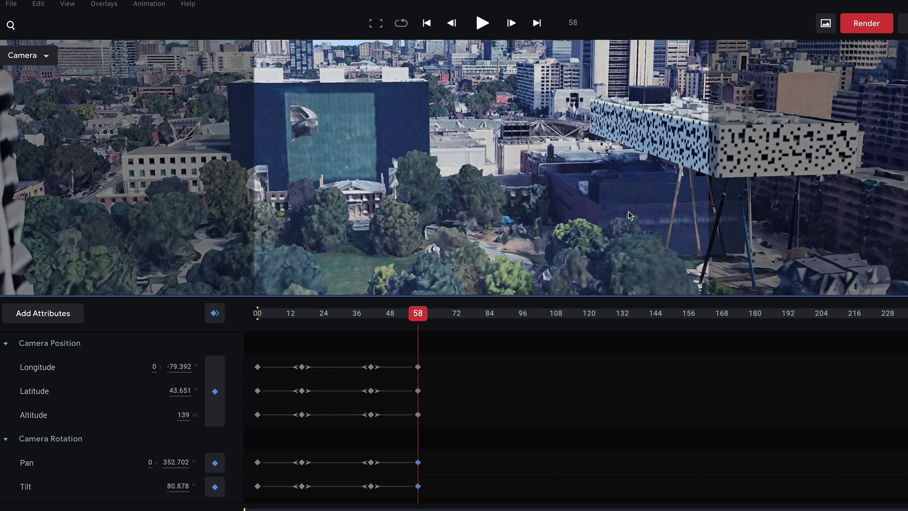
mouse_move(630, 216)
left_mouse_down()
mouse_move(561, 209)
mouse_move(537, 255)
mouse_move(672, 200)
mouse_move(624, 218)
mouse_move(621, 204)
left_mouse_up()
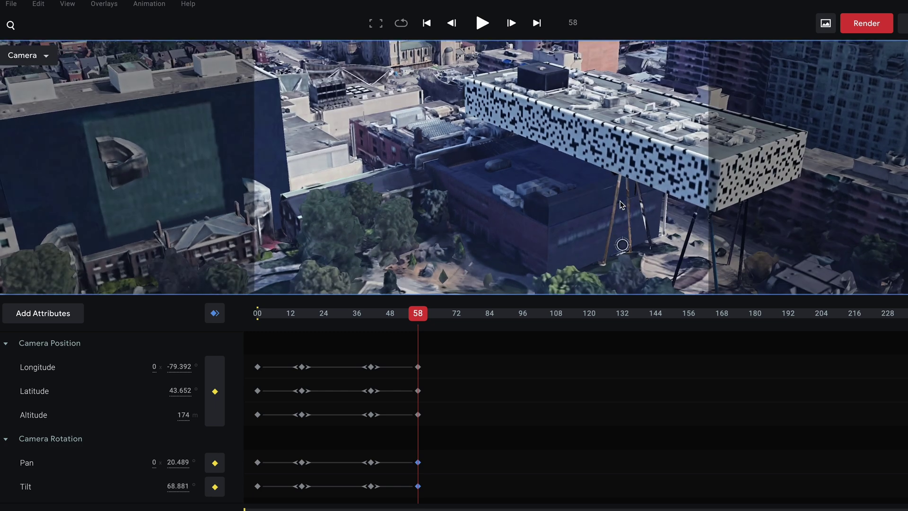
left_click_drag(417, 316, 365, 316)
key("space")
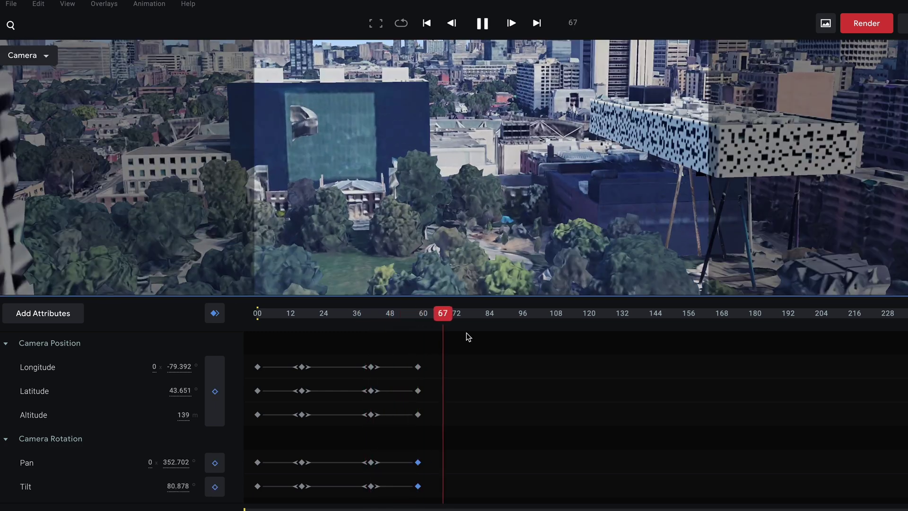
key("space")
- From around frame 61, fly the camera forward over the rooftops and replay the animation
left_click_drag(460, 314, 431, 316)
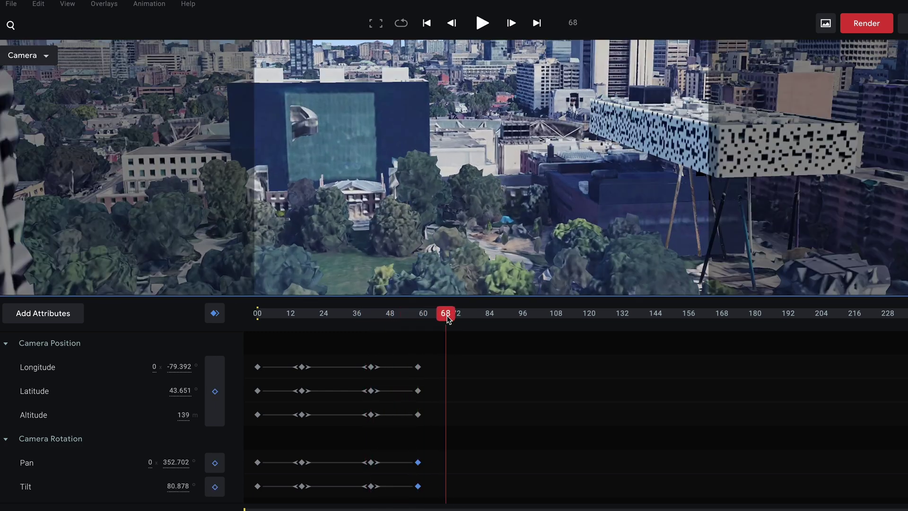
left_click_drag(535, 164, 454, 284)
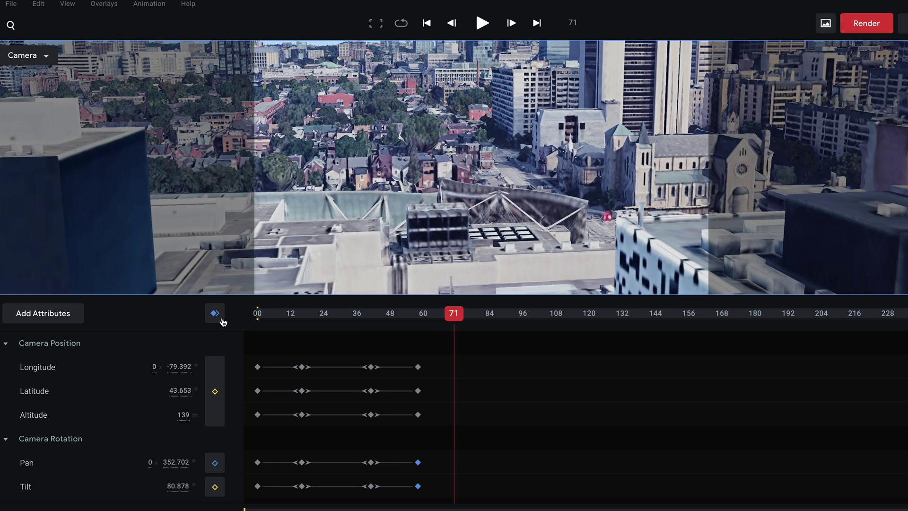
key("space")
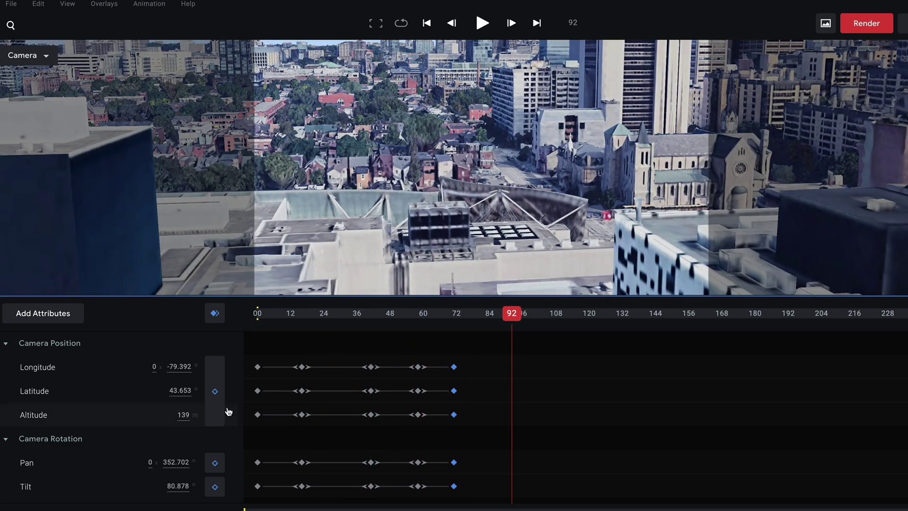
- Try longitude, altitude and pan tweaks at frame 92, undoing the longitude and altitude changes
left_click_drag(184, 367, 176, 391)
key("ctrl+z")
key("ctrl+z")
mouse_move(182, 416)
left_mouse_down()
mouse_move(165, 421)
mouse_move(195, 419)
mouse_move(185, 413)
left_mouse_up()
key("ctrl+z")
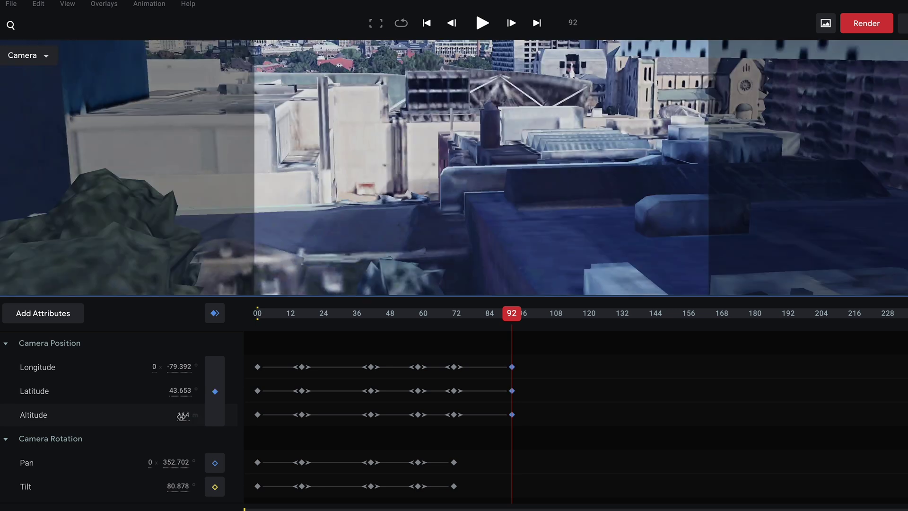
key("ctrl+z")
left_click_drag(176, 463, 192, 487)
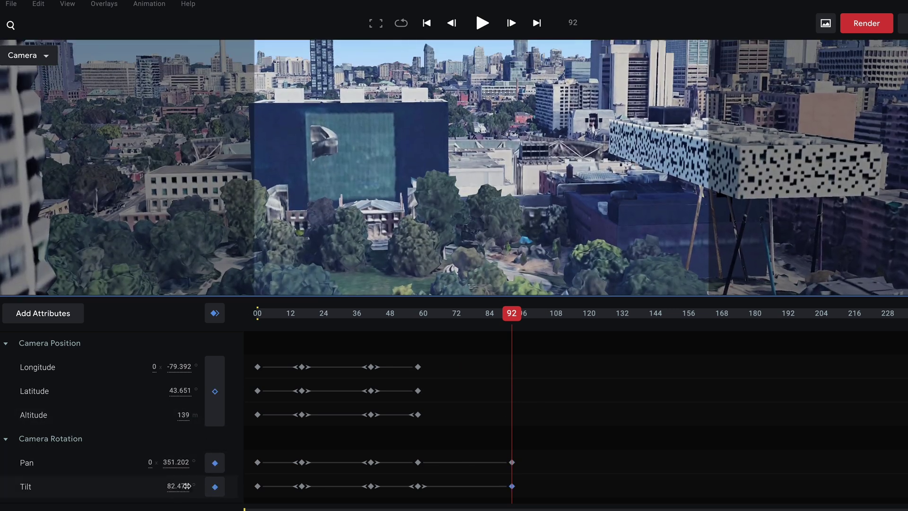
- Delete the extra later position and rotation keyframes, scrubbing the flight to check the result
key("Delete")
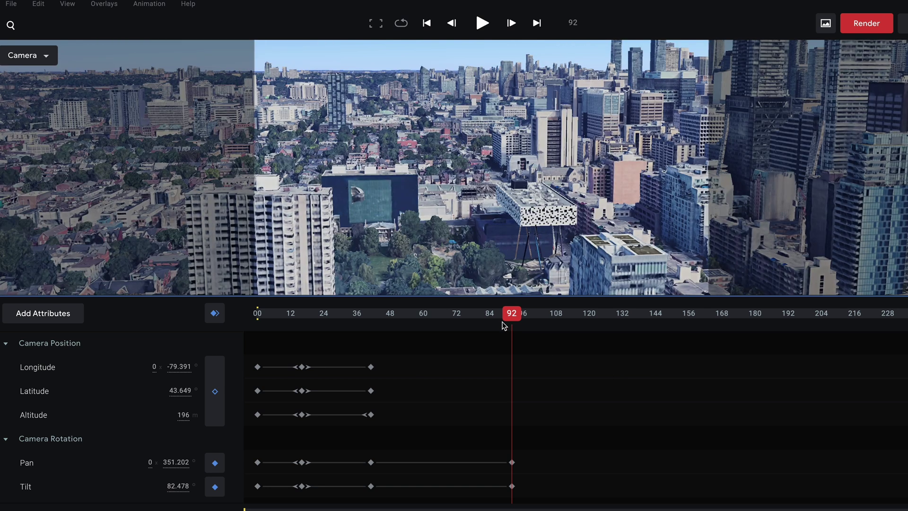
left_click_drag(504, 326, 541, 328)
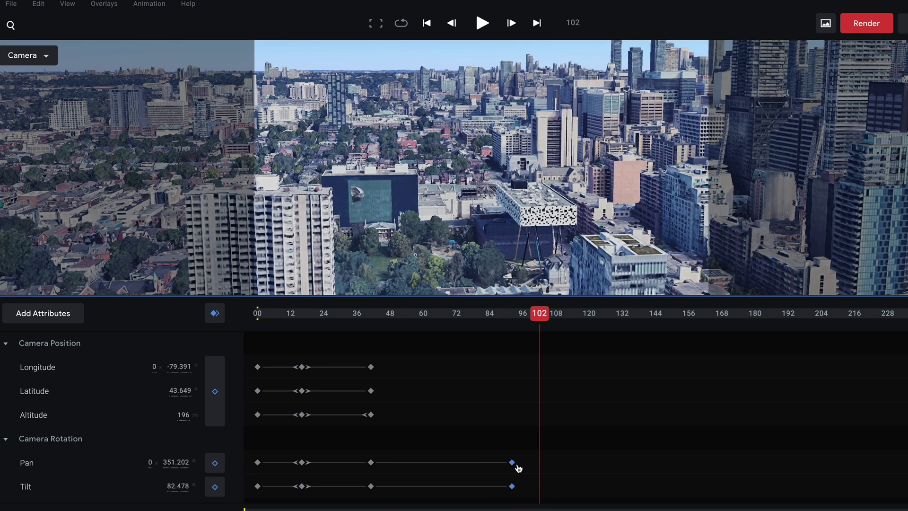
key("Delete")
left_click_drag(440, 317, 429, 323)
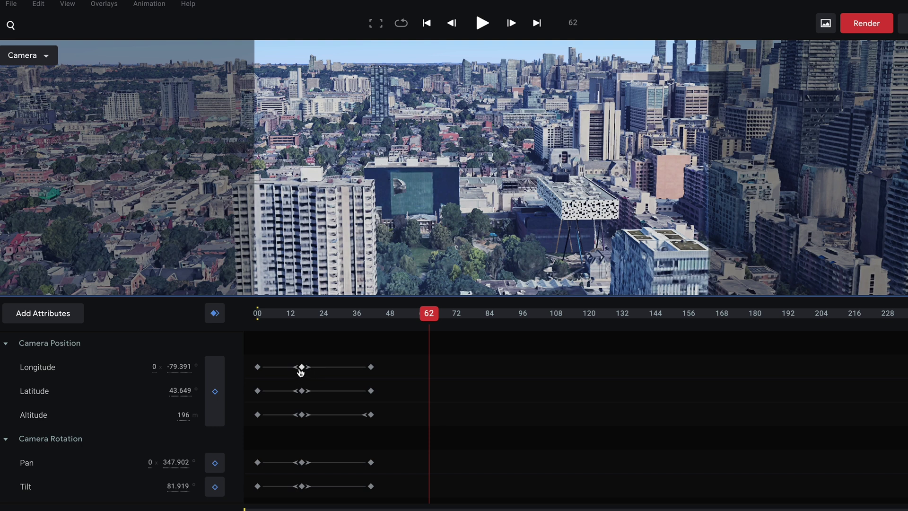
- Ease Out the first keyframes, Ease In the final frame-41 keys, then Auto Ease every keyframe
left_click_drag(264, 351, 248, 499)
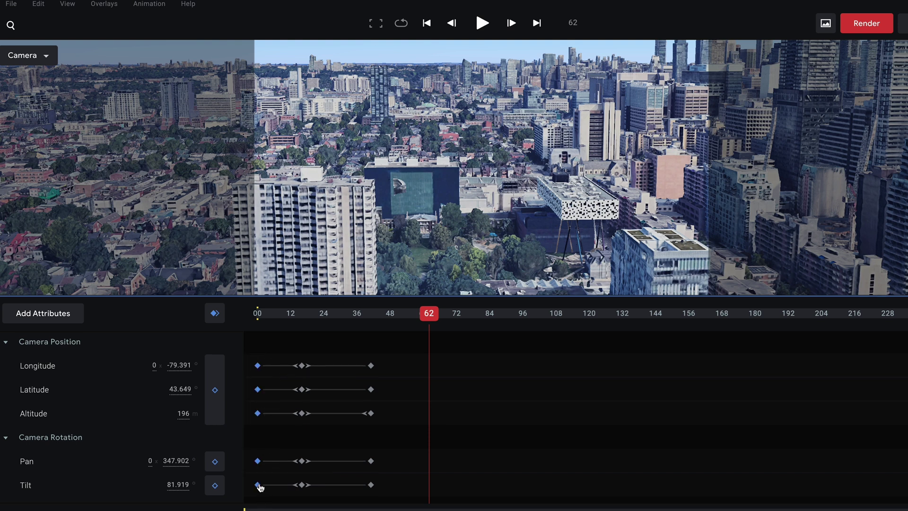
right_click(258, 367)
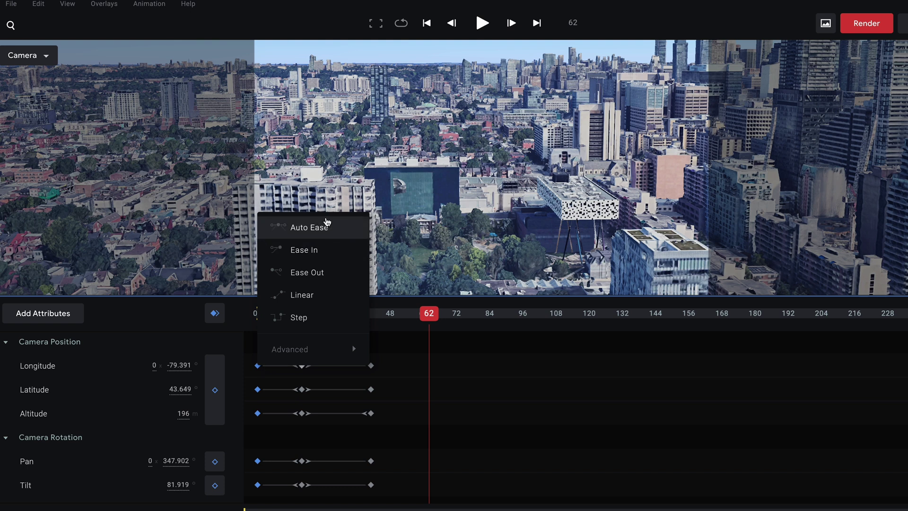
left_click(318, 272)
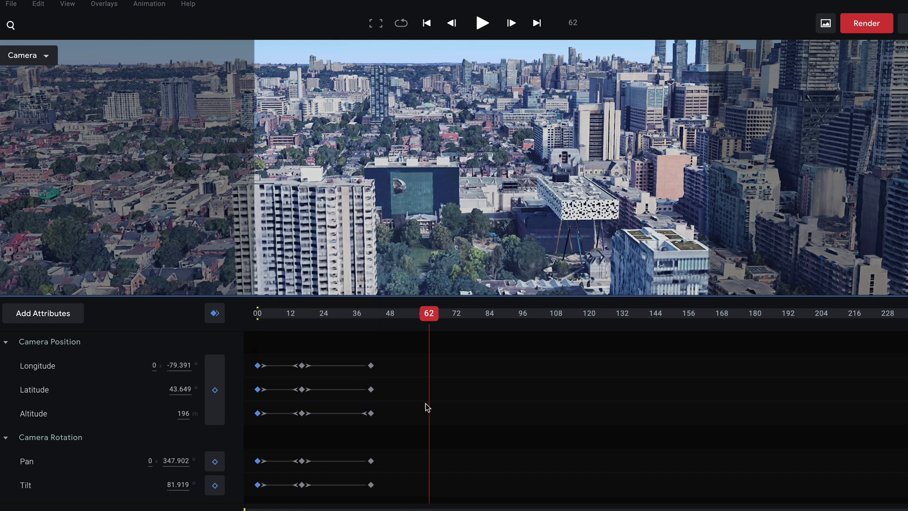
right_click(371, 485)
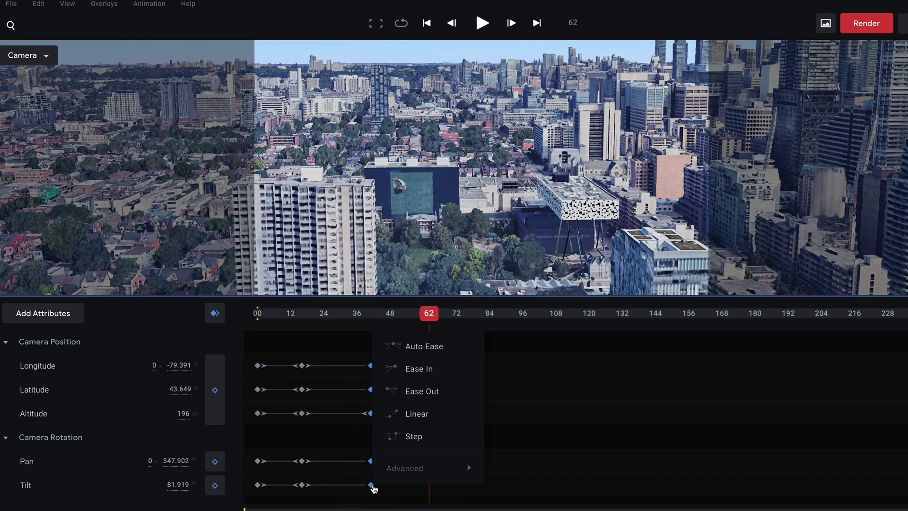
left_click(441, 370)
left_click_drag(349, 461, 246, 493)
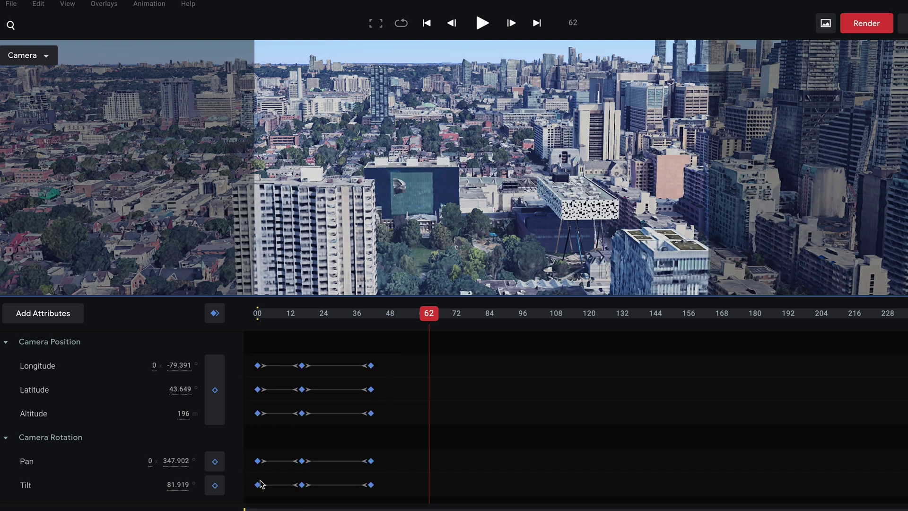
right_click(258, 484)
left_click(311, 348)
left_click(250, 313)
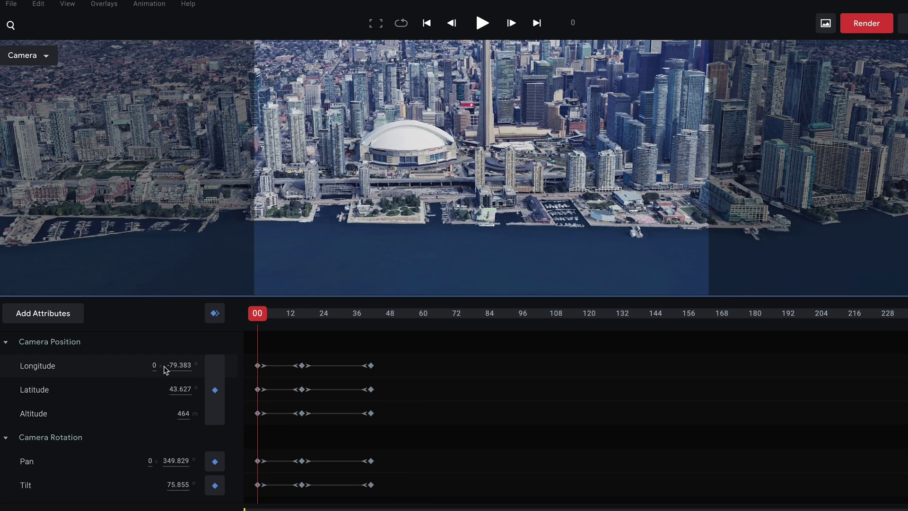
- Fly the camera forward over the city, keyframe it, and shift the new keys to about frame 81
key("space")
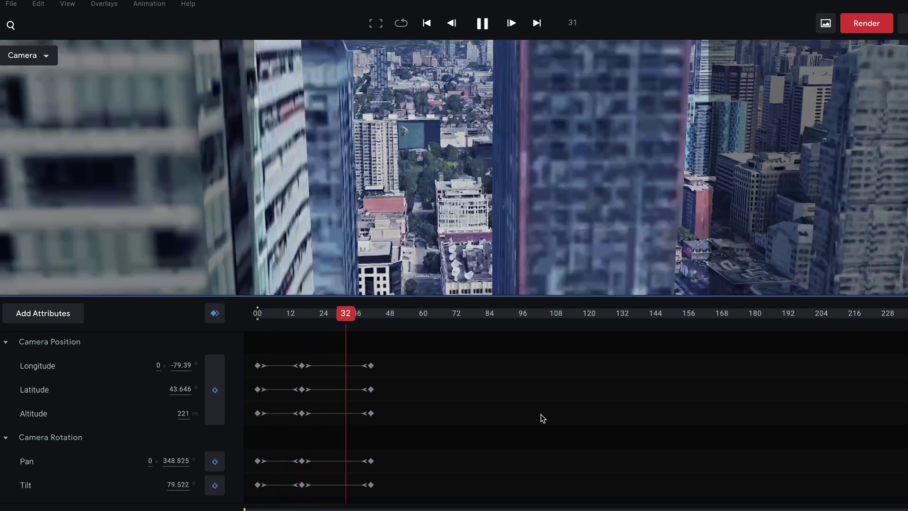
key("space")
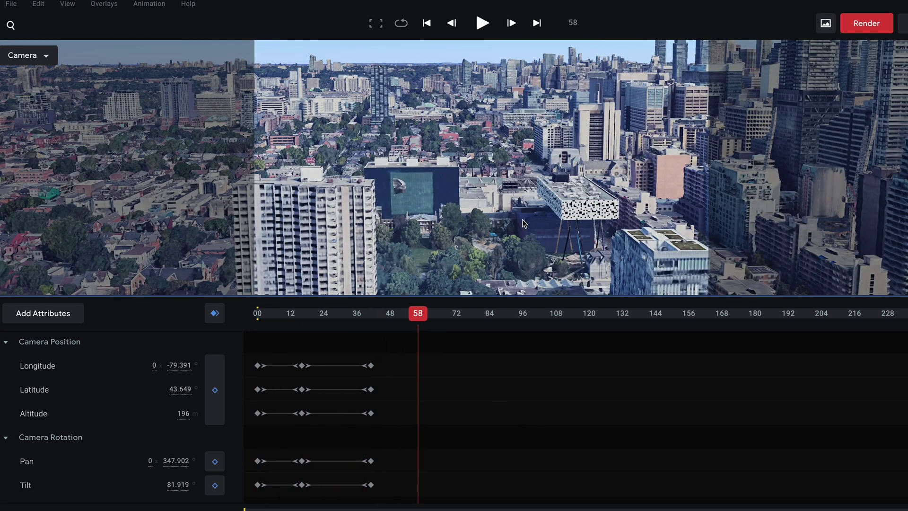
left_click_drag(548, 197, 524, 284)
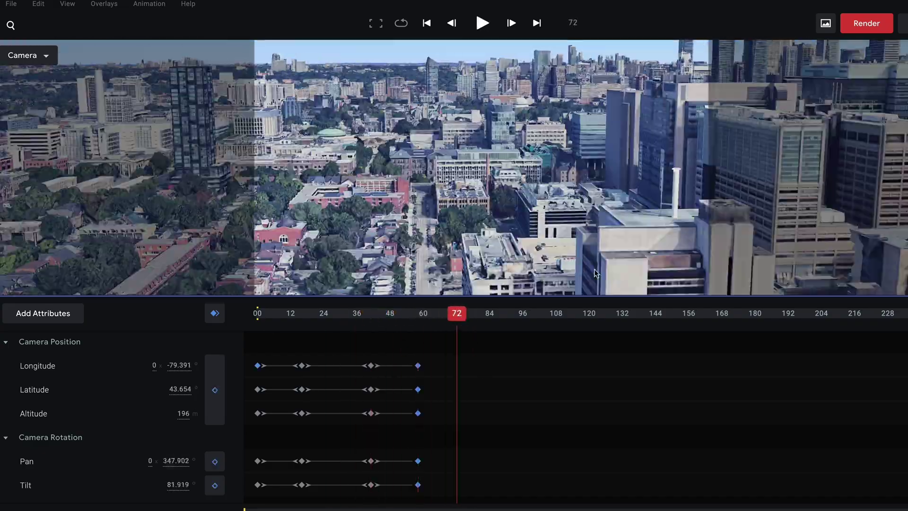
key("space")
left_click_drag(432, 345, 471, 498)
left_click_drag(457, 439, 483, 439)
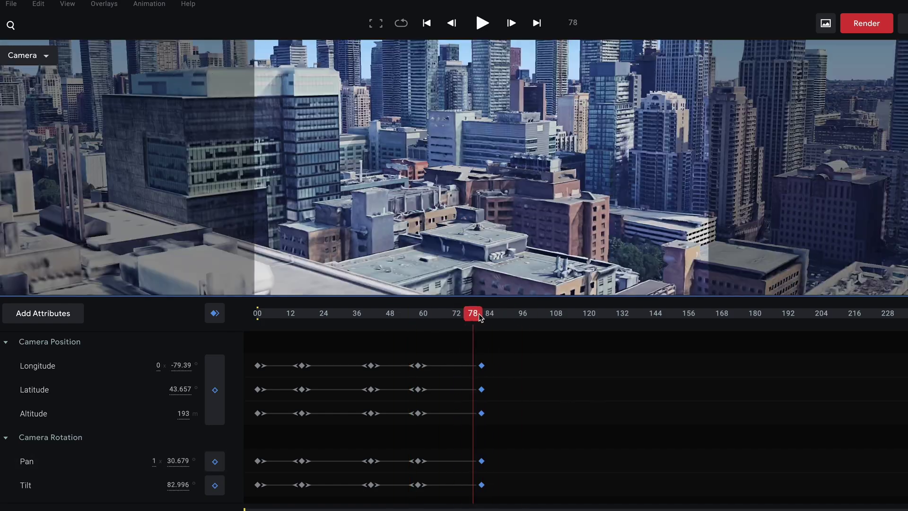
- Keyframe a new view among the towers at frame 100, replay, and pan past the final key
left_click(534, 313)
left_click_drag(641, 185, 591, 198)
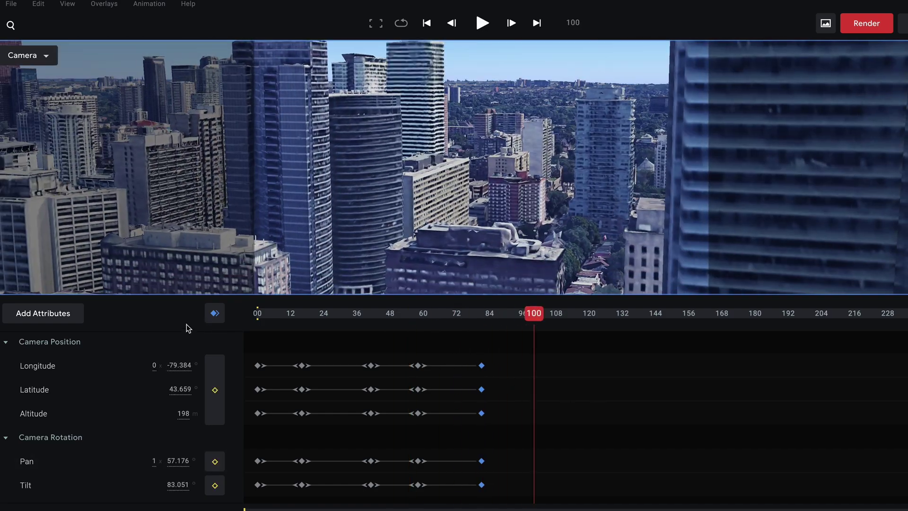
left_click(215, 313)
left_click(259, 313)
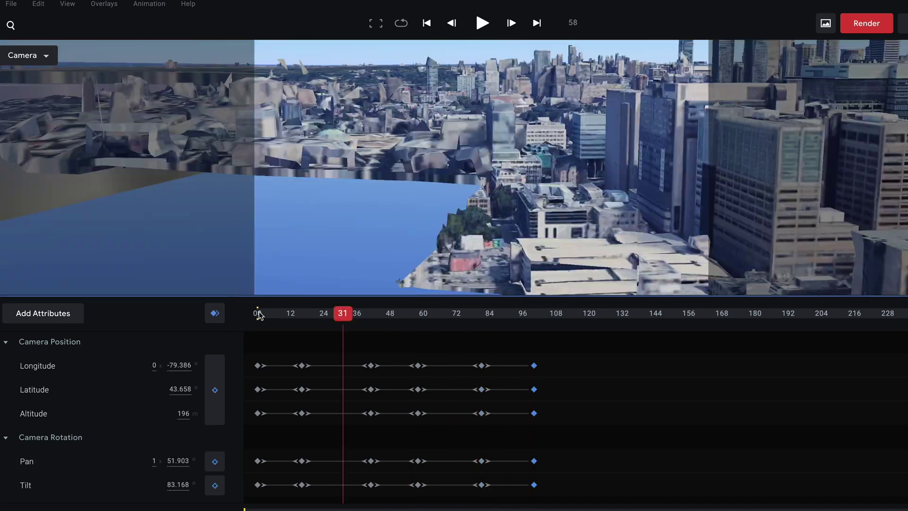
key("space")
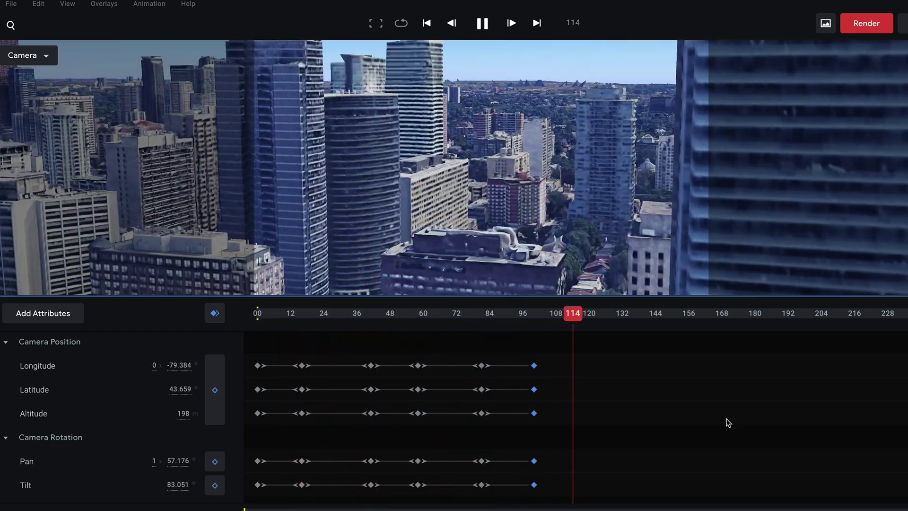
left_click(583, 321)
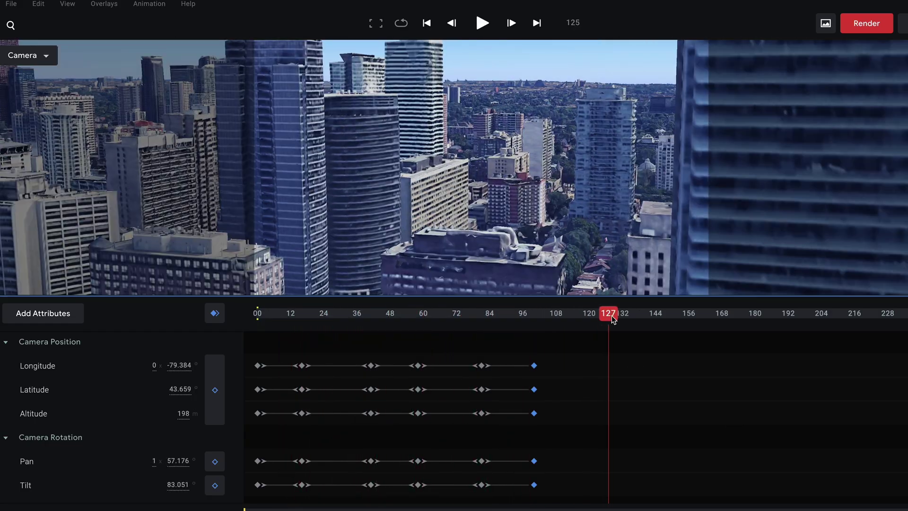
left_click_drag(637, 220, 515, 246)
- Finish the flight near frame 180 on the CN Tower and lakeshore, then replay it
key("Delete")
left_click(39, 3)
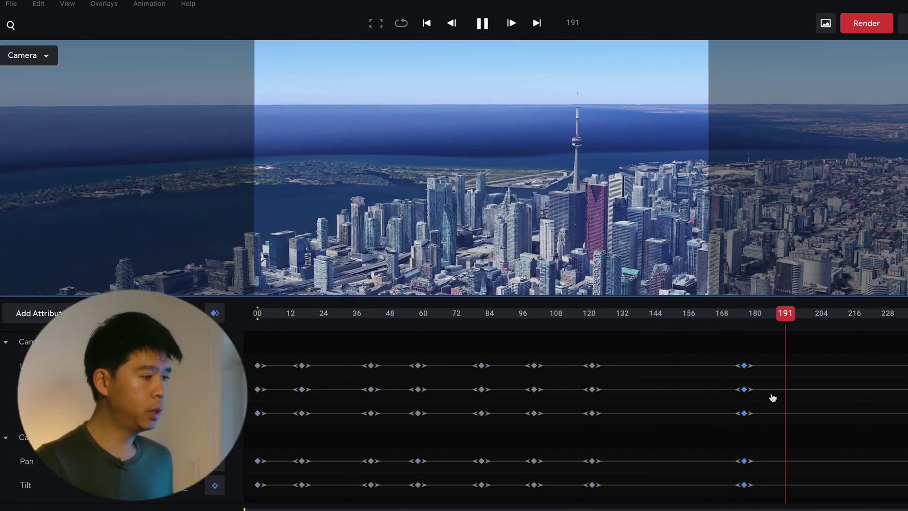
key("space")
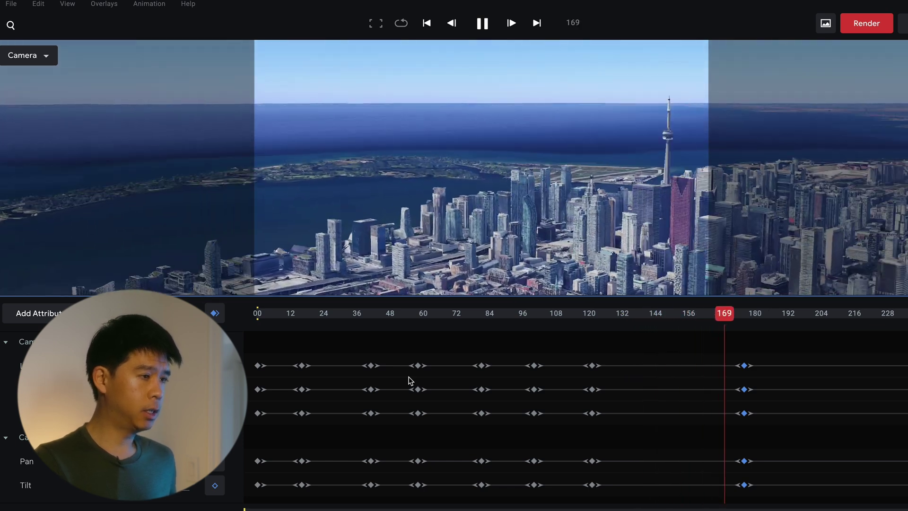
key("space")
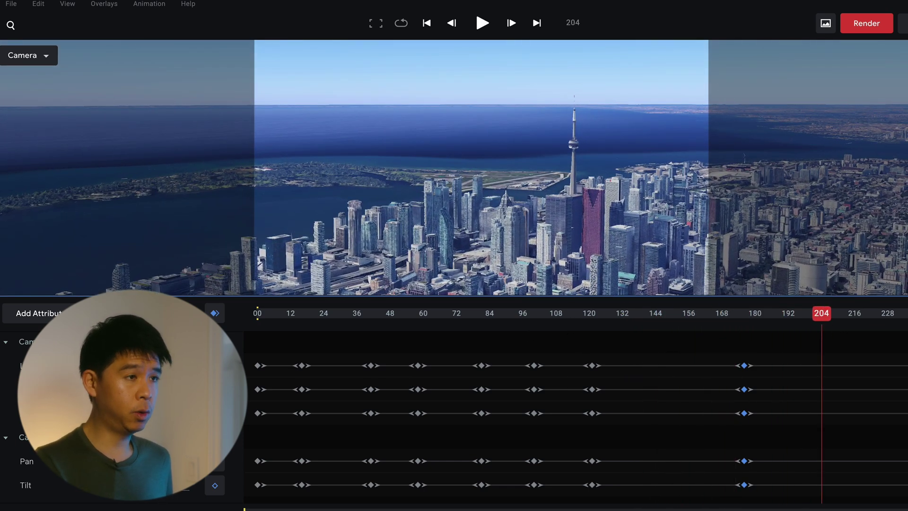
- Bring up render settings (frames 0–240, 3840×2160), pause the preview and move the attribution lower right
left_click(867, 25)
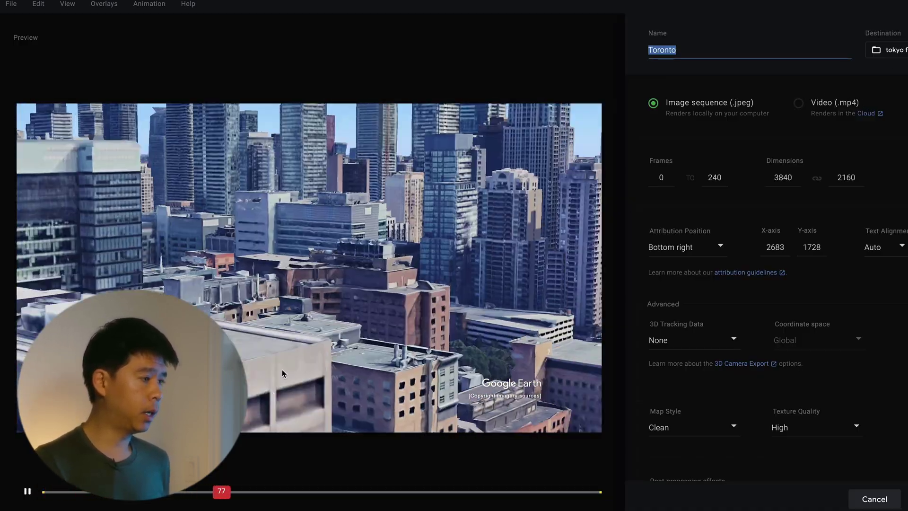
left_click(280, 372)
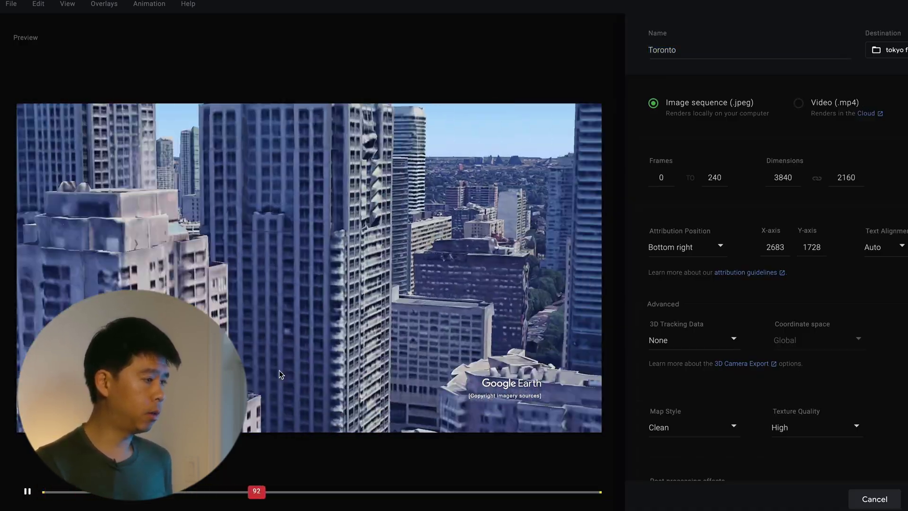
left_click(28, 491)
left_click_drag(520, 393, 584, 427)
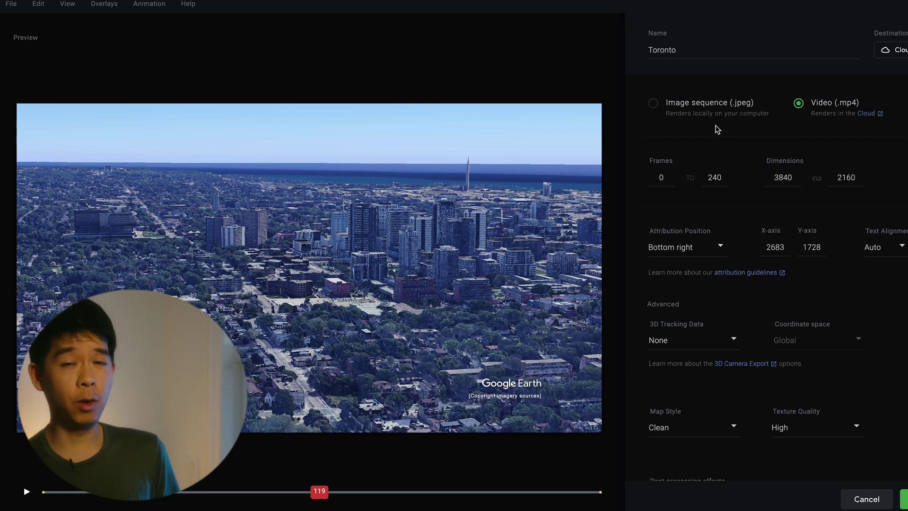
- Render locally as a JPEG image sequence with the attribution at custom position 2997, 1879
left_click(651, 106)
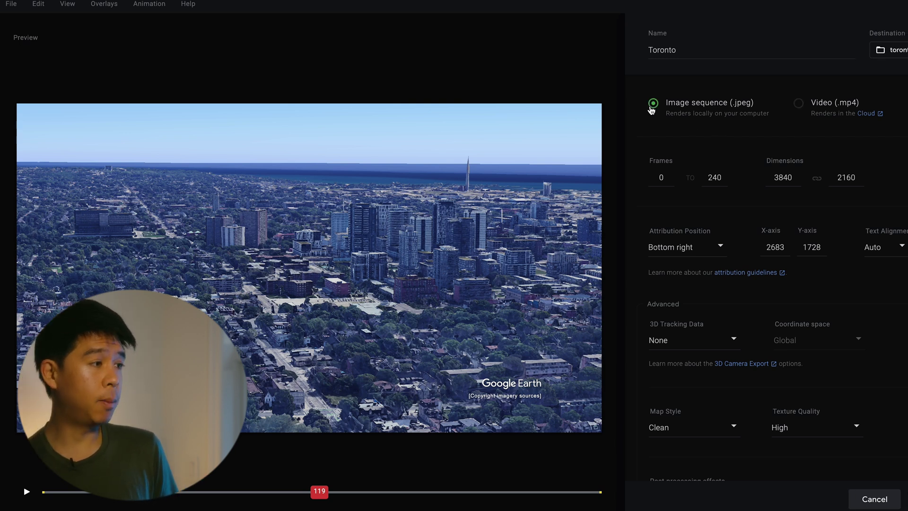
double_click(667, 181)
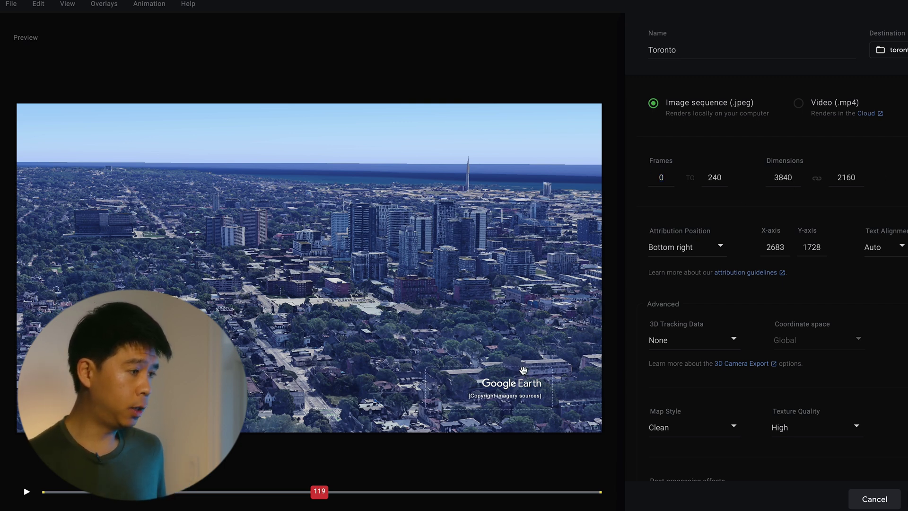
left_click_drag(523, 399, 571, 422)
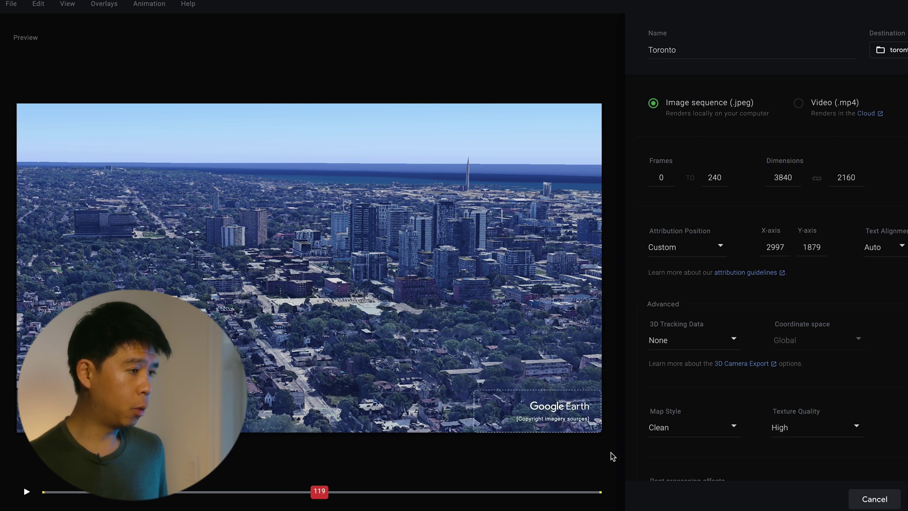
left_click(720, 342)
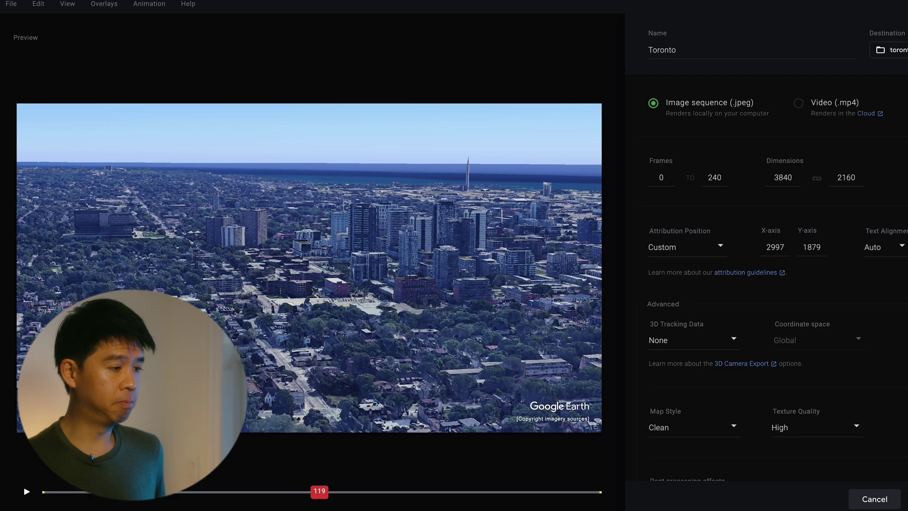
scroll(694, 443, "down", 2)
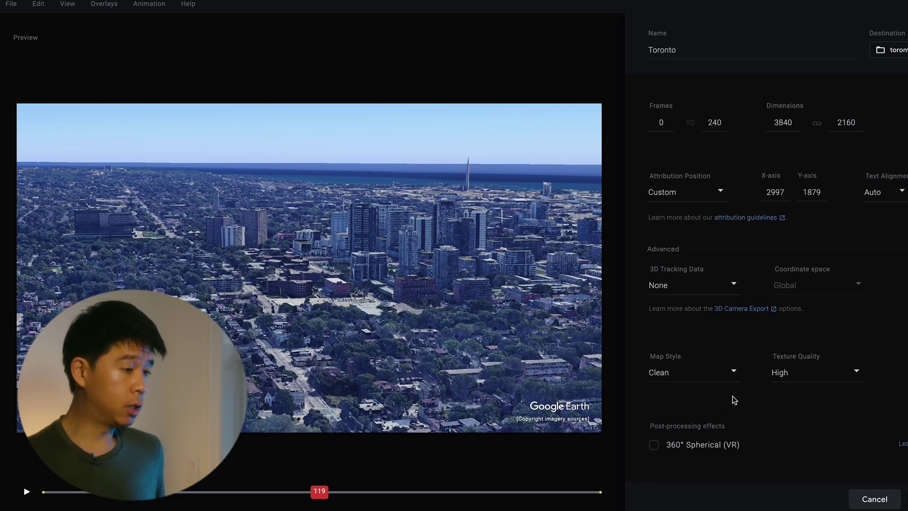
- Try the Exploration and Everything map styles, then settle on Clean to hide place labels
left_click(706, 372)
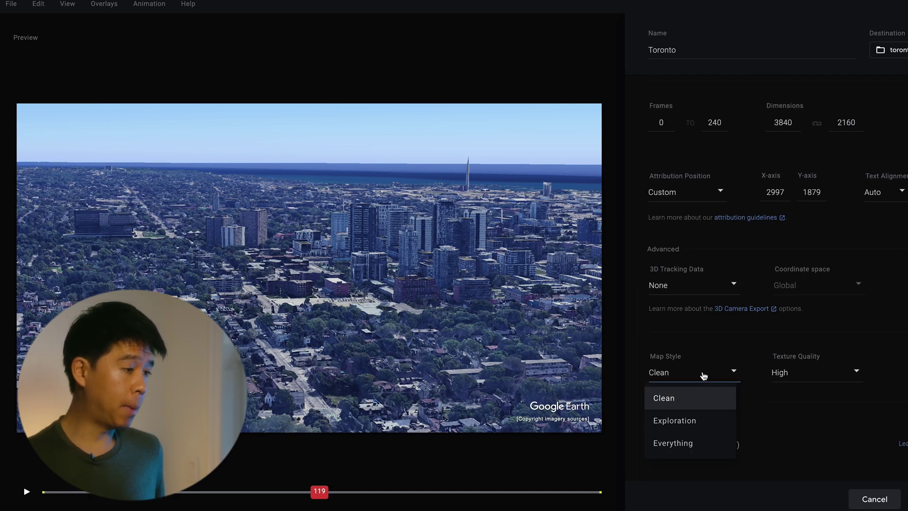
left_click(688, 421)
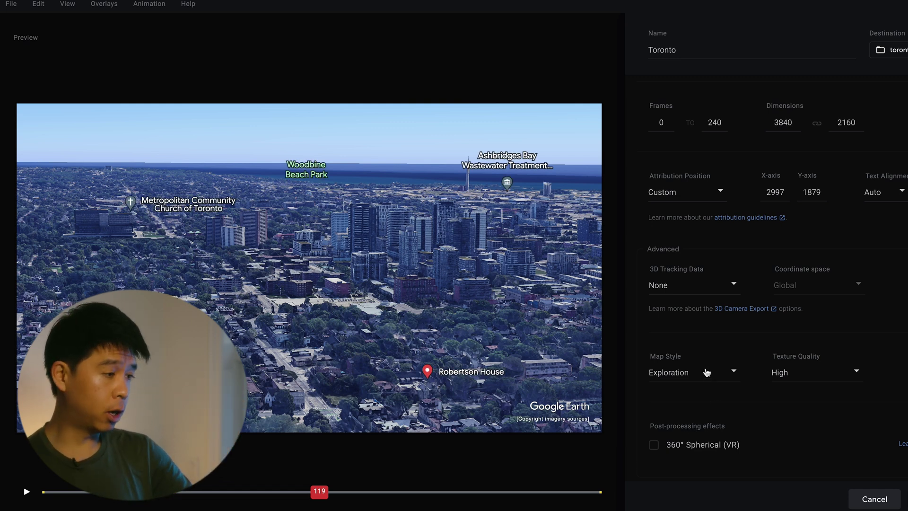
left_click(708, 375)
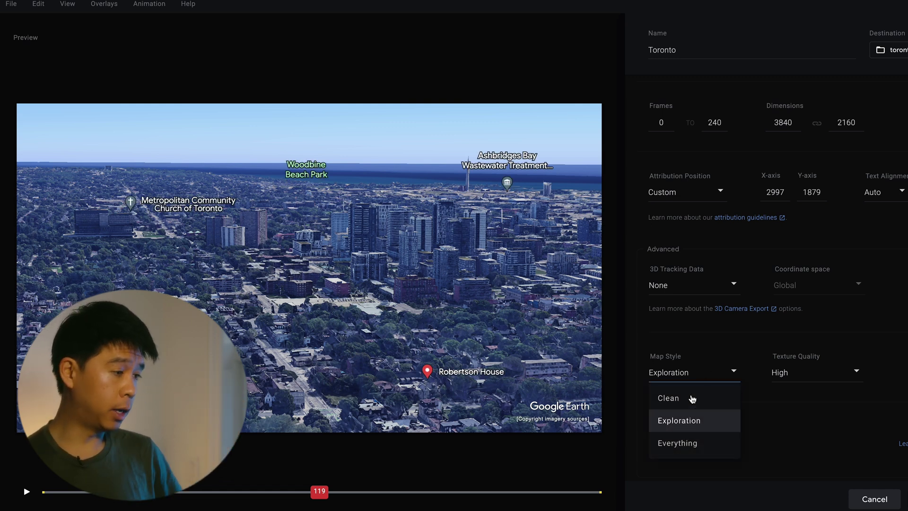
left_click(689, 447)
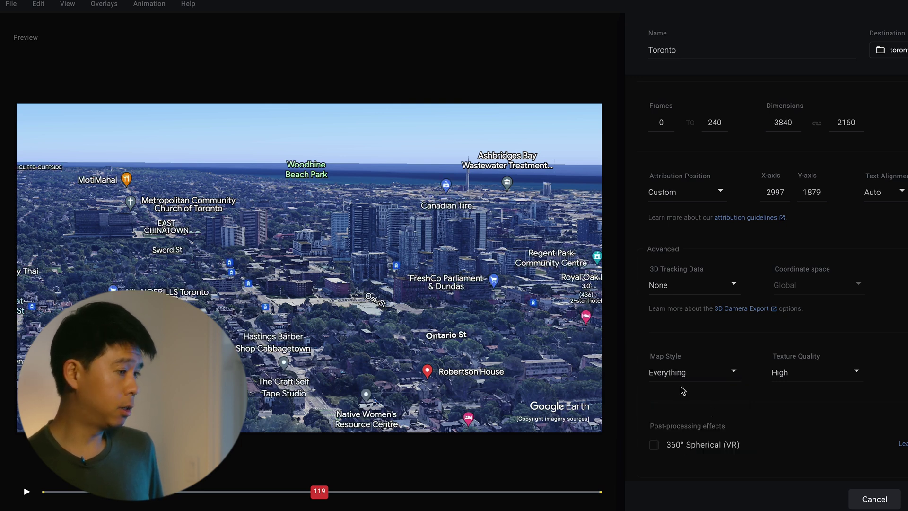
left_click(684, 374)
left_click(693, 397)
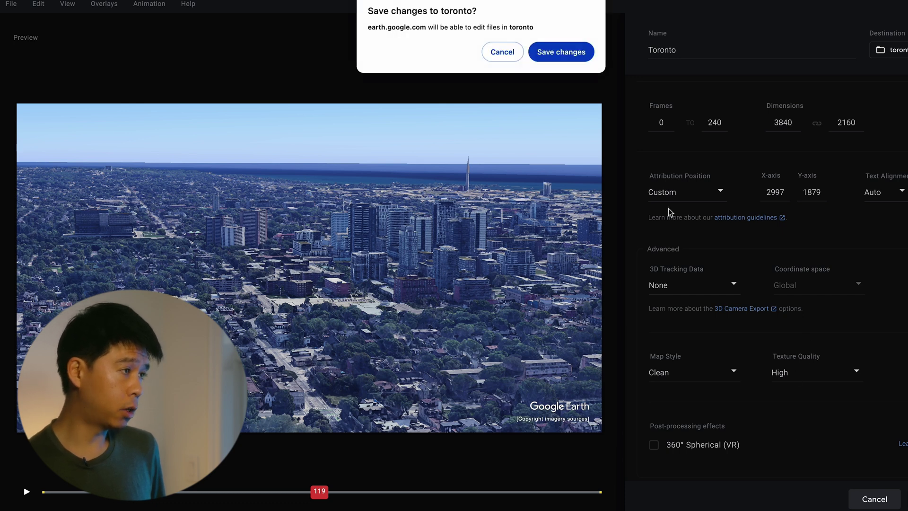
- Save changes to the toronto folder to render the frames, then bring up Premiere's import window
left_click(561, 48)
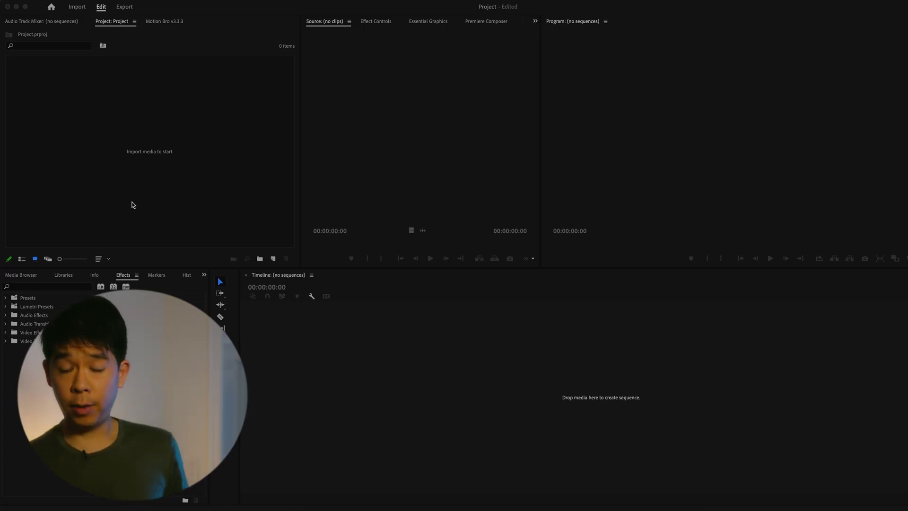
double_click(84, 144)
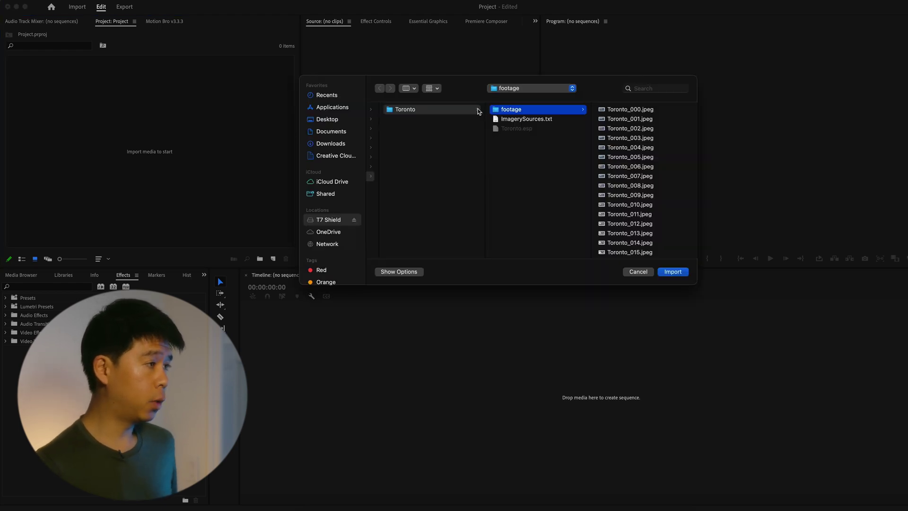
- Import Toronto_000.jpeg with Image Sequence enabled so the frames arrive as one clip
left_click(617, 109)
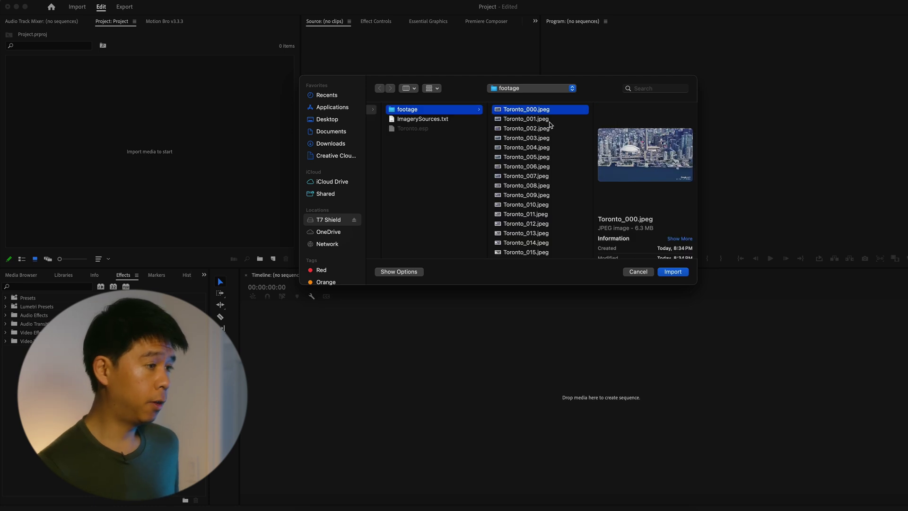
left_click(415, 273)
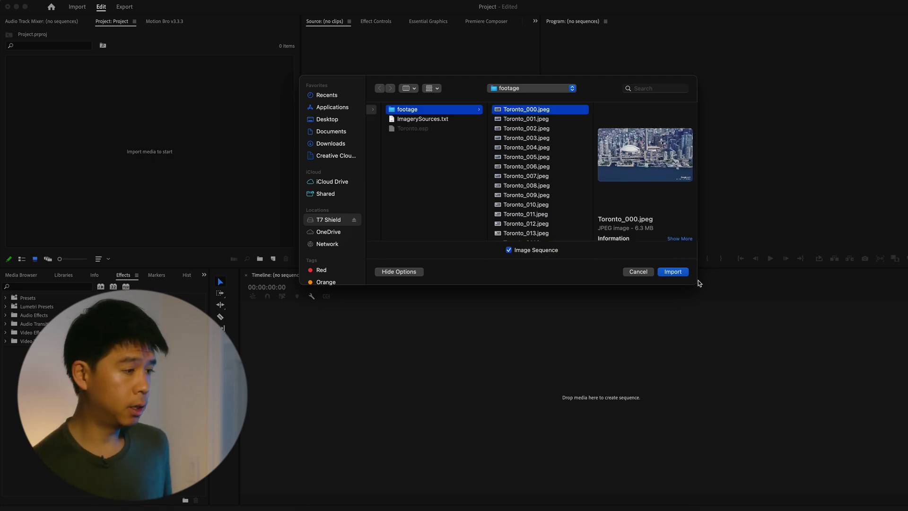
left_click(668, 272)
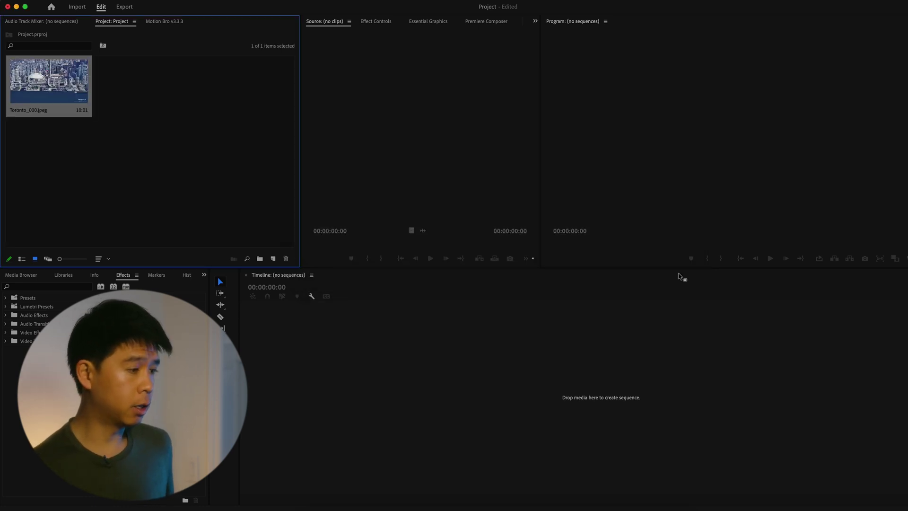
- Preview the footage and build a Toronto_000 sequence from it on the Timeline
double_click(29, 90)
left_click_drag(365, 245, 442, 244)
left_click_drag(50, 85, 531, 405)
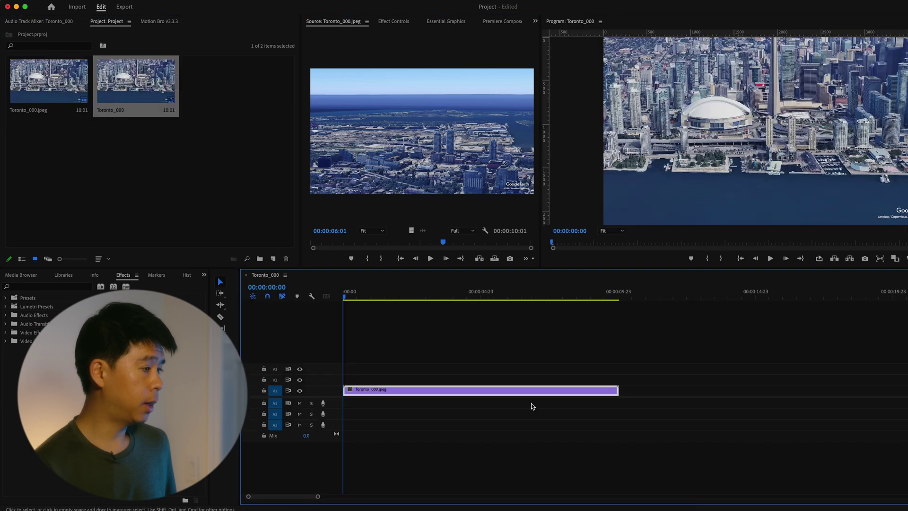
double_click(333, 393)
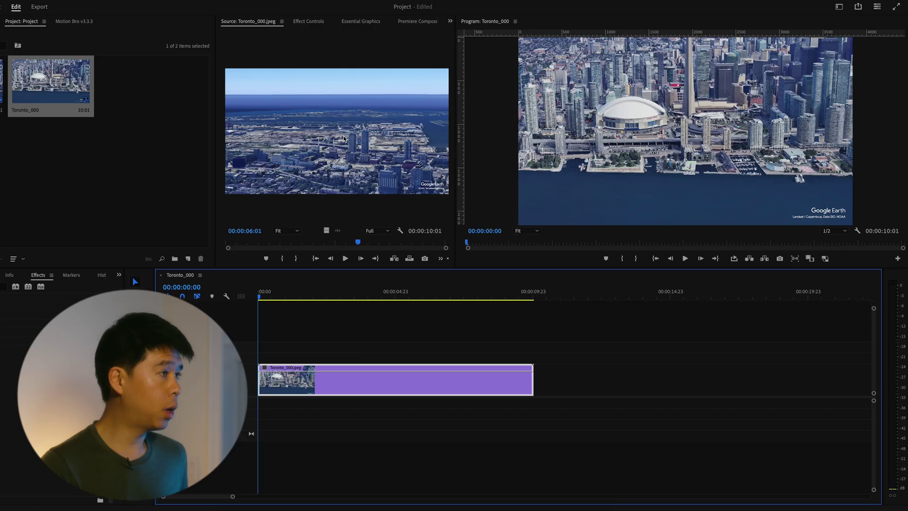
- Scale the clip to 120 and enable keyframing for Scale, Position and Rotation
left_click(309, 21)
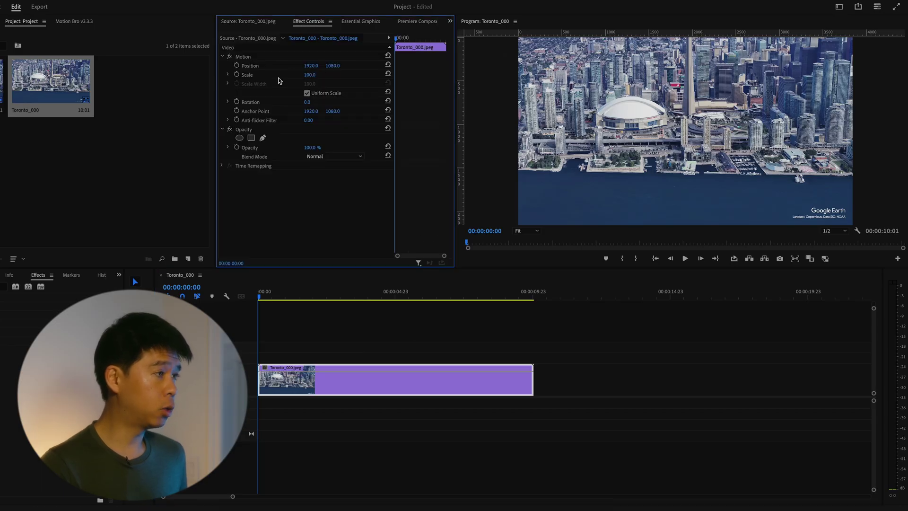
left_click_drag(310, 75, 328, 75)
left_click(236, 74)
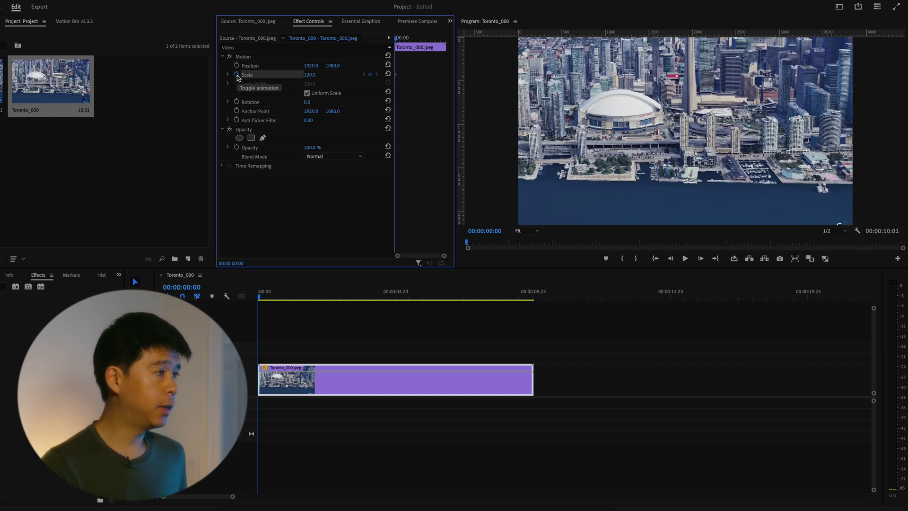
left_click(236, 65)
left_click(237, 102)
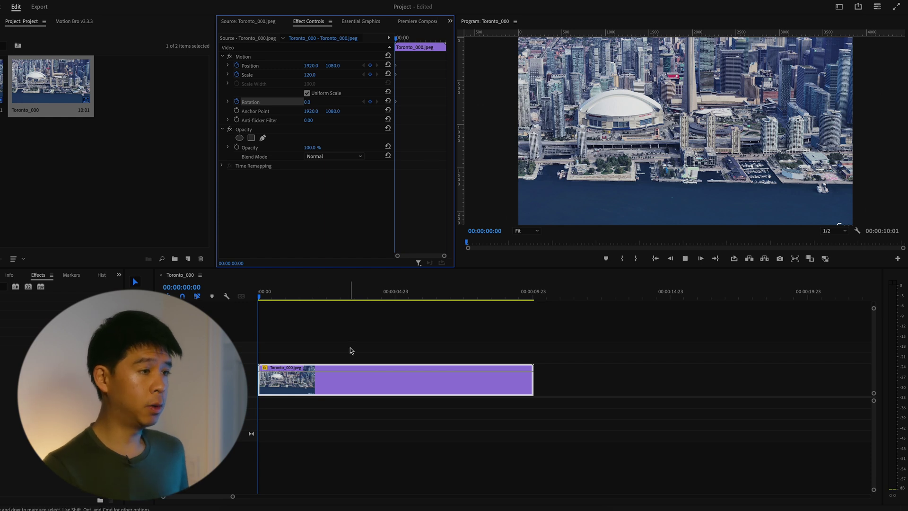
- A few frames in, key the rotation at 21° then drag it down to 4°
key("space")
left_click(308, 102)
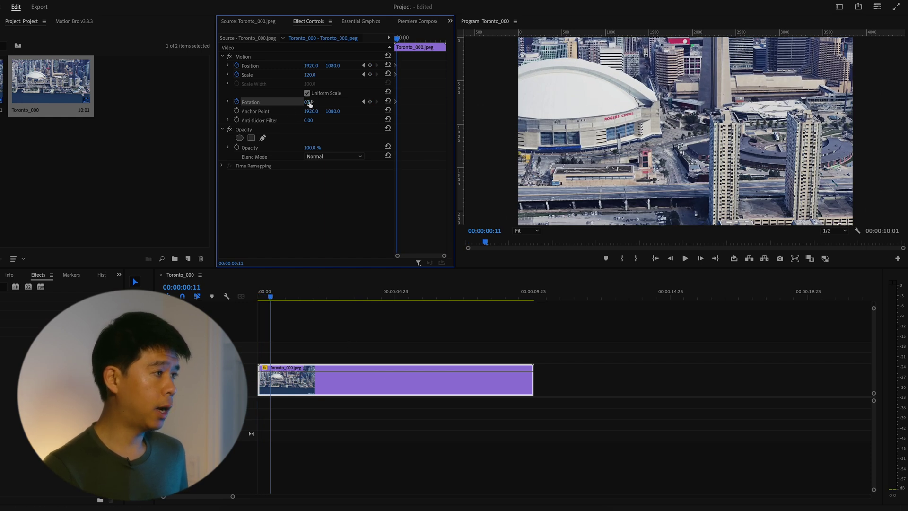
type("21")
key("Return")
left_click_drag(314, 103, 305, 103)
- At one second, key the rotation tilted the opposite way and shift Position left
left_click(331, 316)
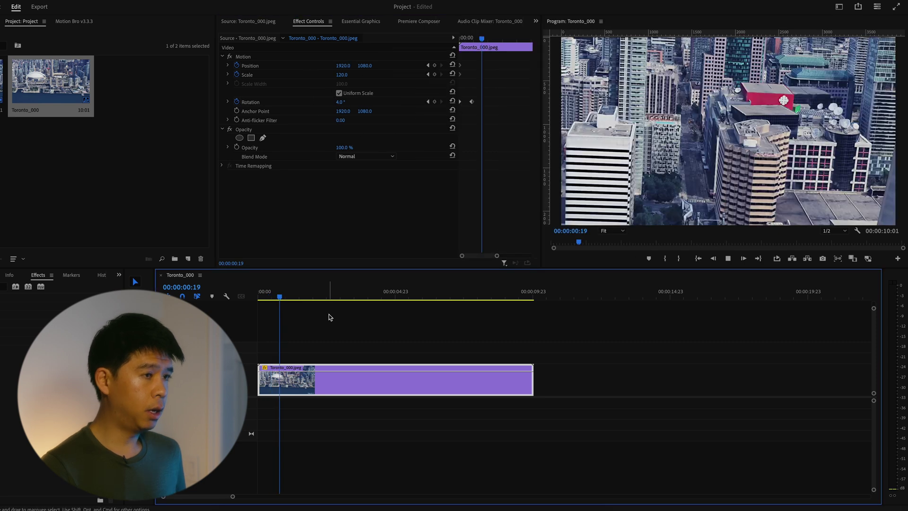
key("shift+Right")
key("shift+Right")
key("shift+Right")
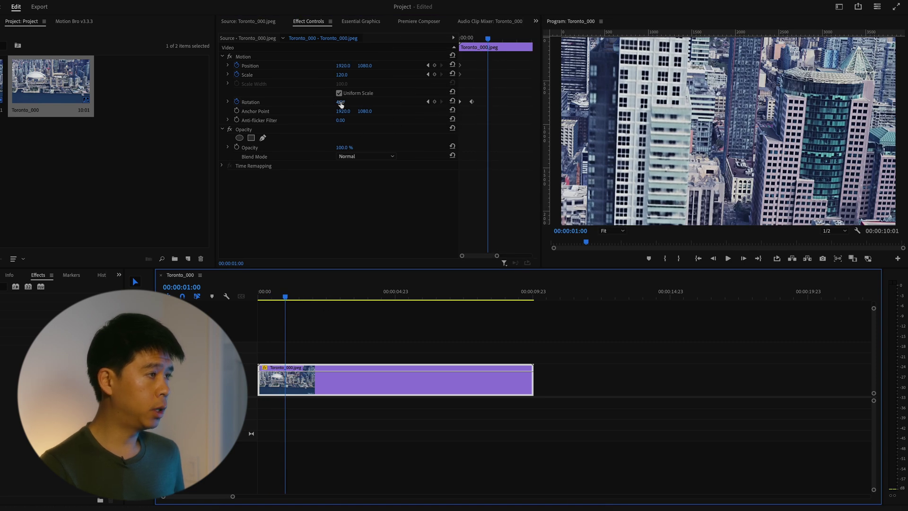
left_click(340, 103)
type("21")
key("Return")
mouse_move(340, 102)
left_mouse_down()
mouse_move(327, 102)
mouse_move(343, 102)
left_mouse_up()
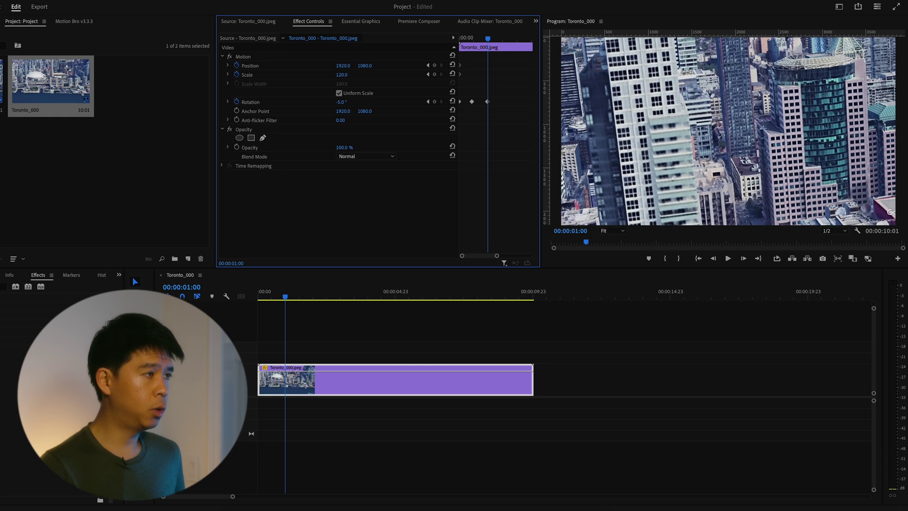
mouse_move(343, 66)
left_mouse_down()
mouse_move(319, 66)
mouse_move(339, 66)
left_mouse_up()
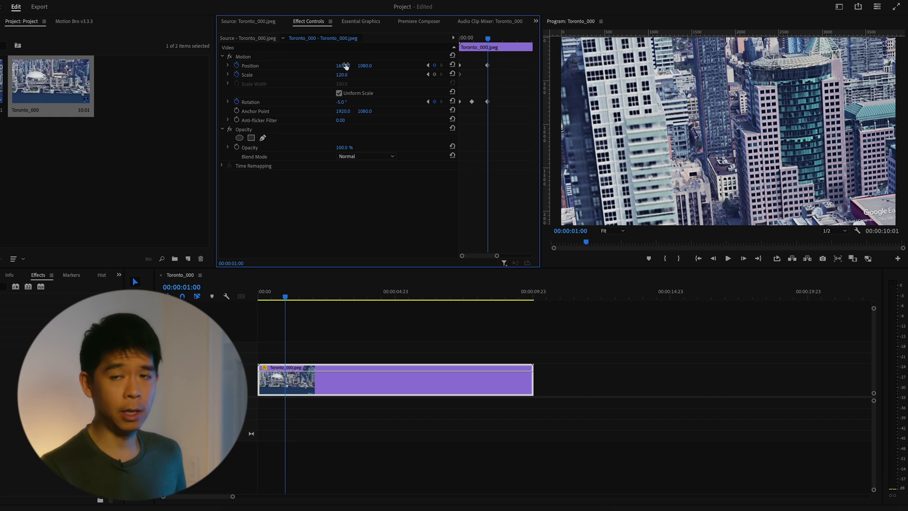
- Replay the motion from the start and stop at 1 second 10 frames
left_click(301, 353)
key("Home")
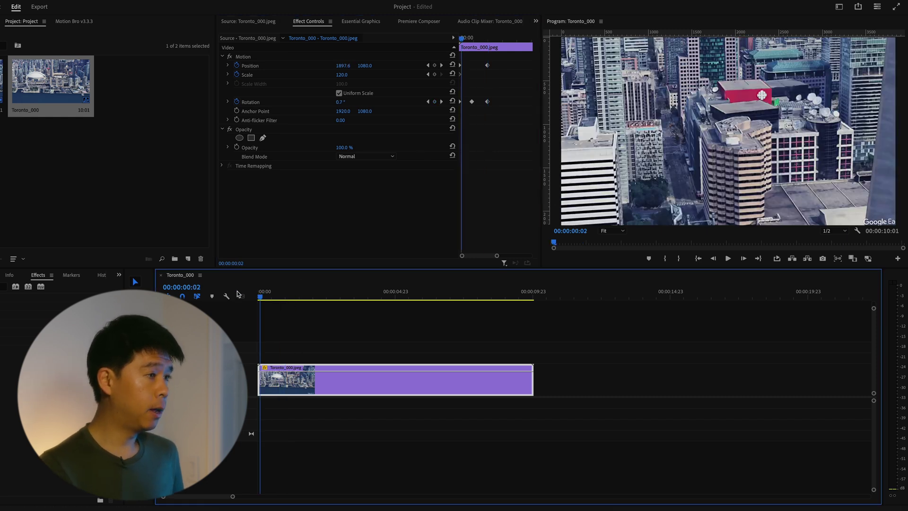
key("space")
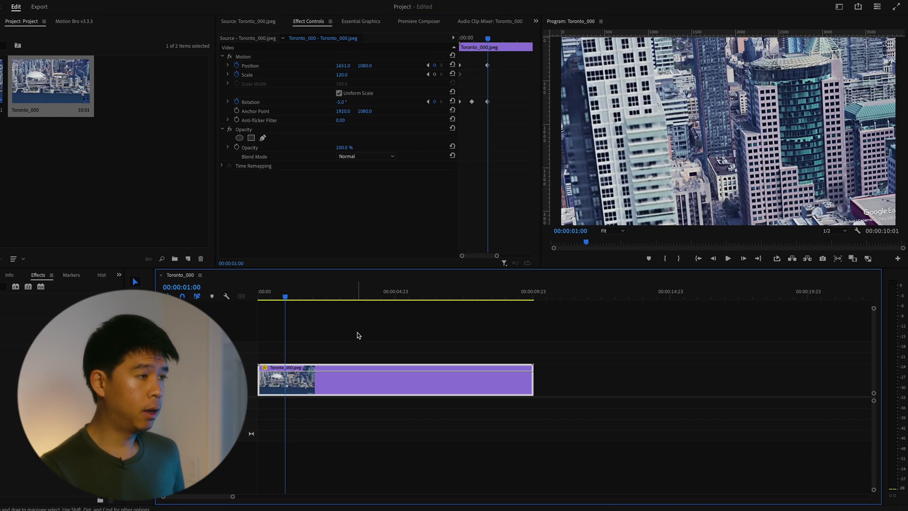
key("space")
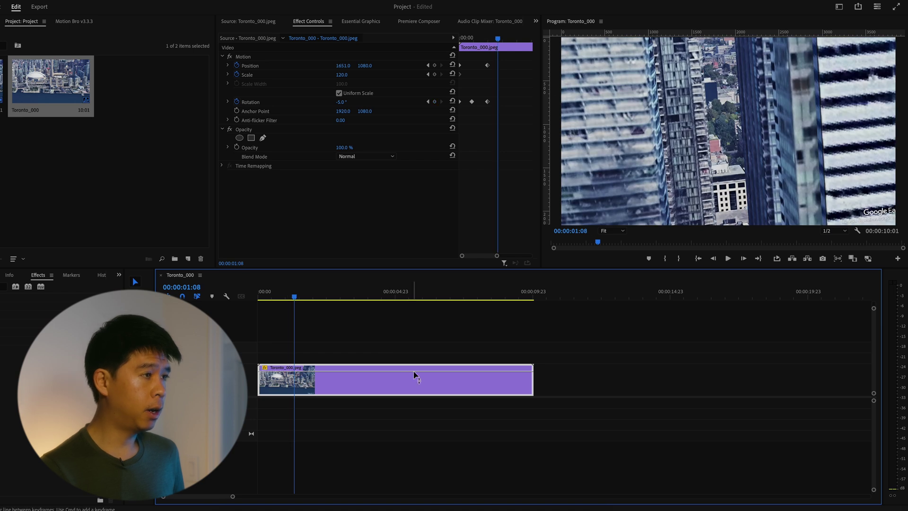
key("space")
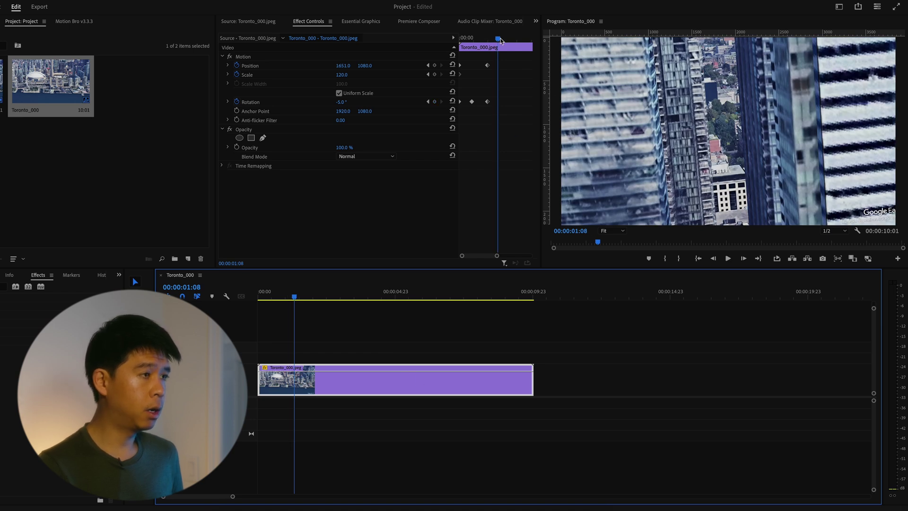
left_click(378, 101)
- Set the rotation keyframe at 00:00:01:10 to 5°
left_click(341, 102)
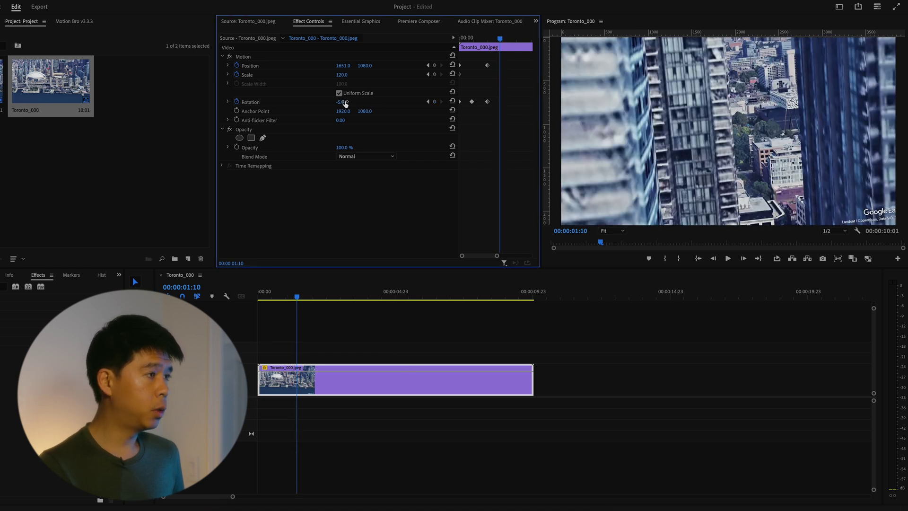
type("4")
key("Return")
left_click(341, 102)
type("5")
key("Return")
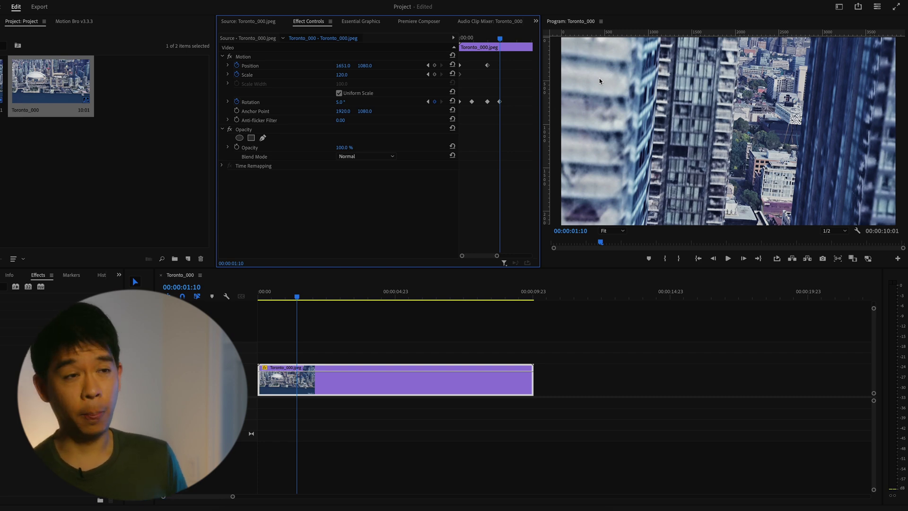
- Widen the Effect Controls timeline so every Rotation and Position keyframe is visible
left_click_drag(496, 255, 530, 255)
- Switch all Position, Scale and Rotation keyframes to Auto Bezier interpolation, then play back the eased motion
left_click_drag(296, 296, 337, 298)
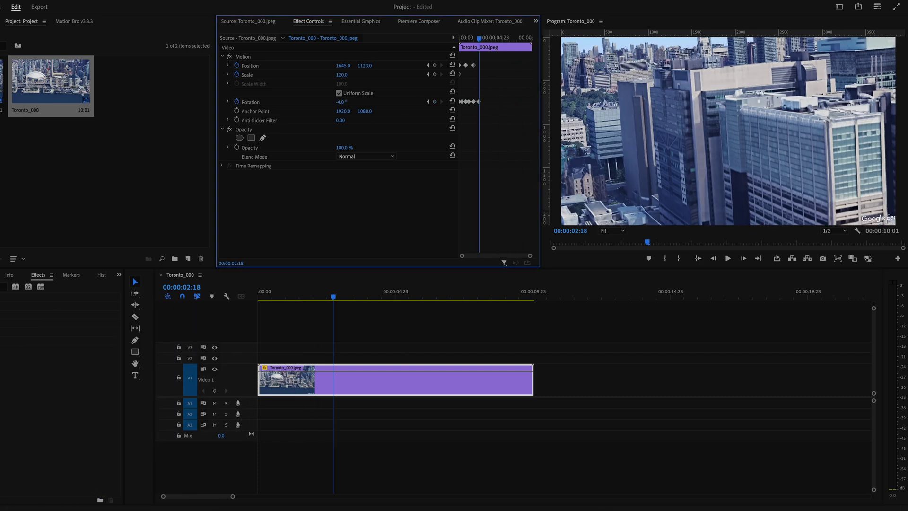
key("space")
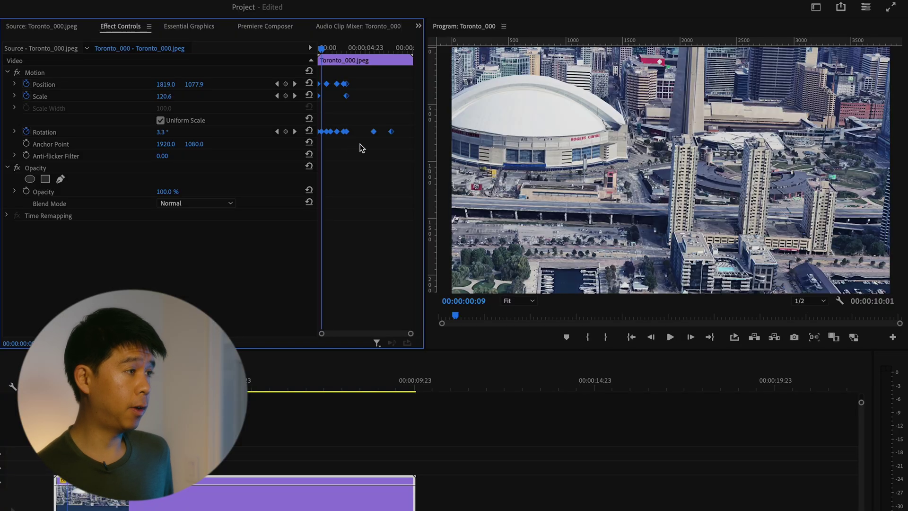
right_click(348, 132)
mouse_move(421, 237)
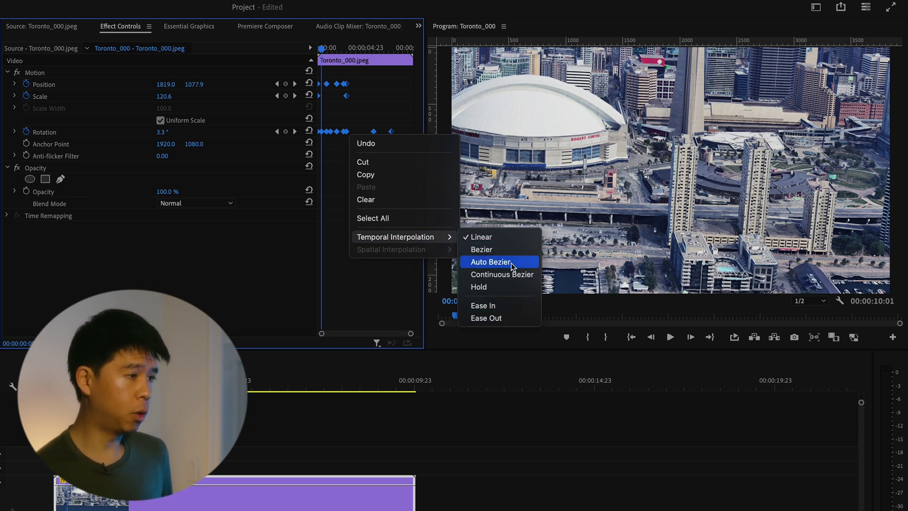
left_click(491, 261)
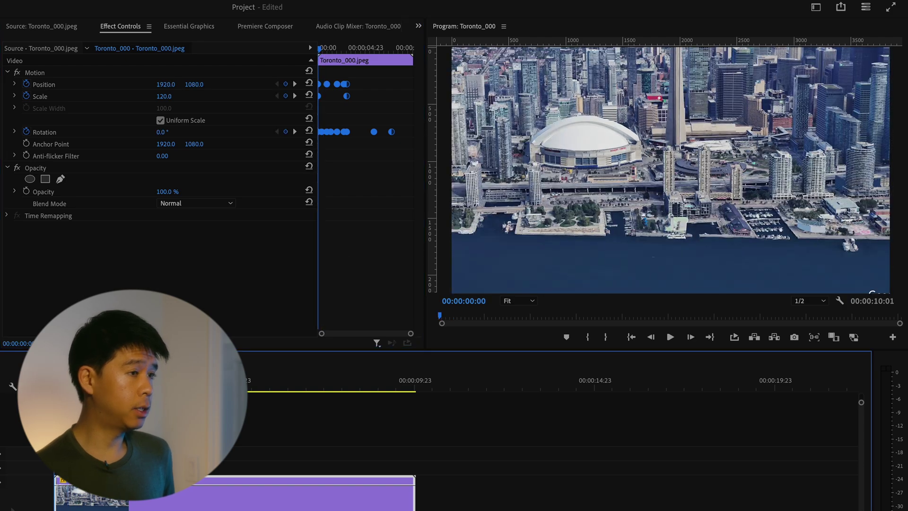
key("space")
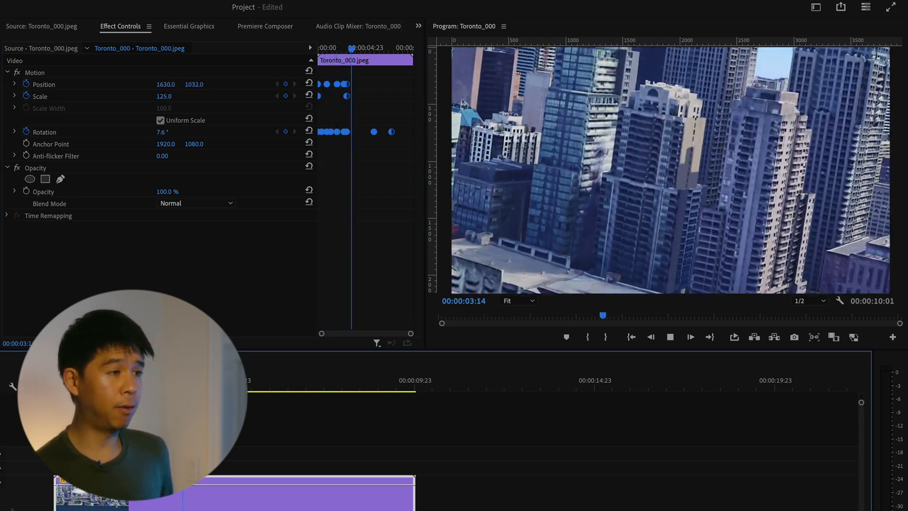
key("space")
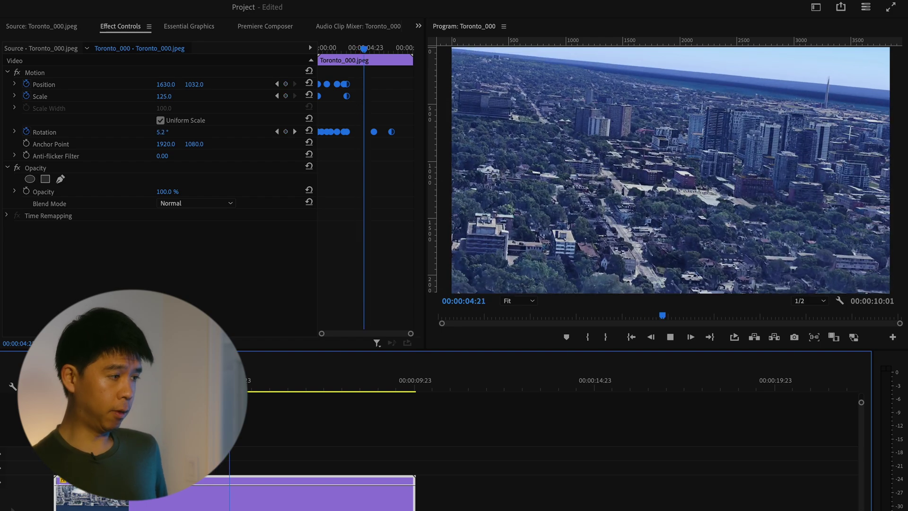